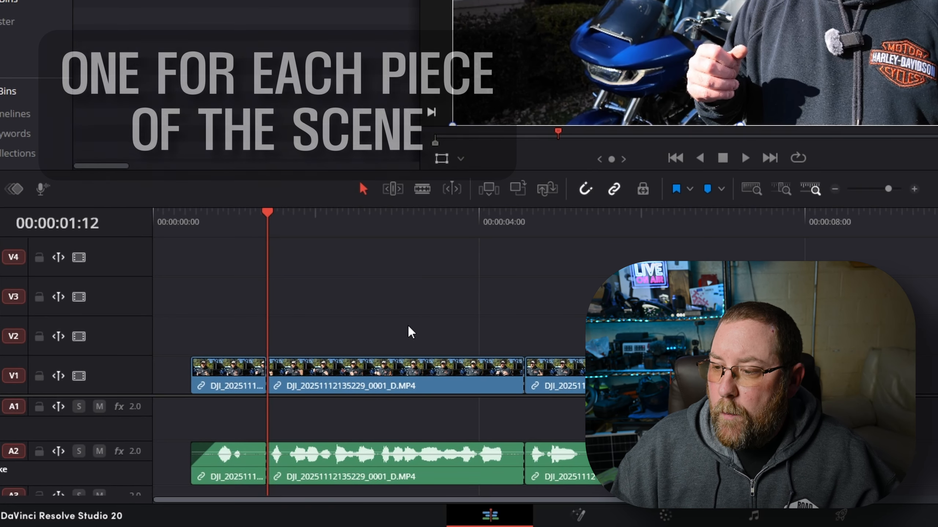
click(373, 381)
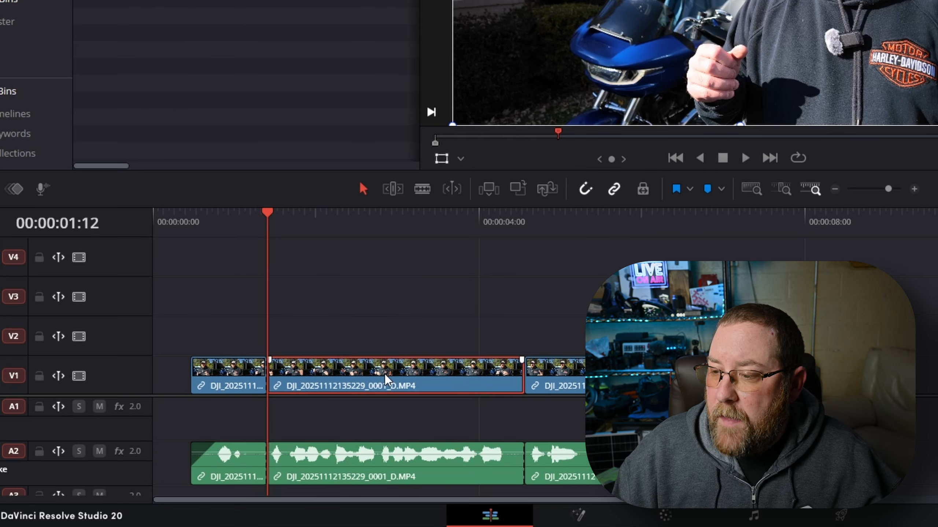
drag(386, 378, 372, 266)
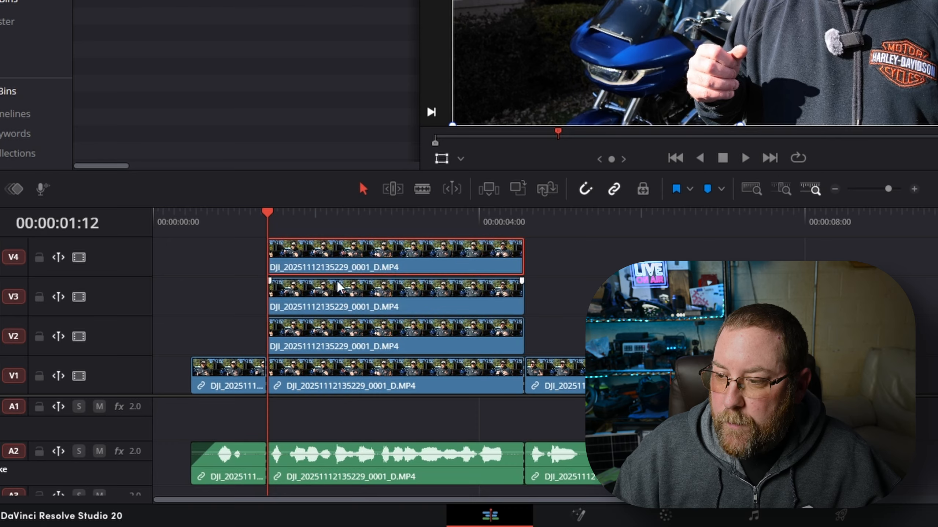
click(335, 296)
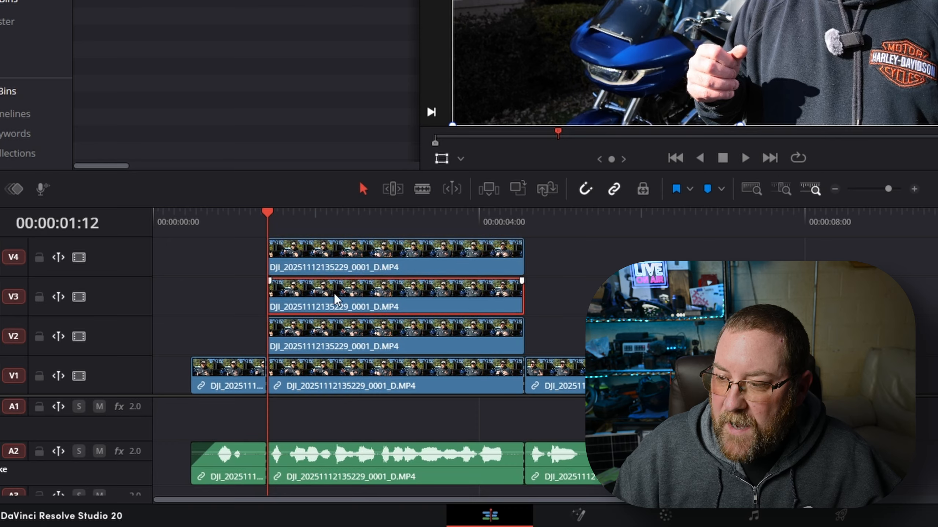
click(338, 339)
click(345, 386)
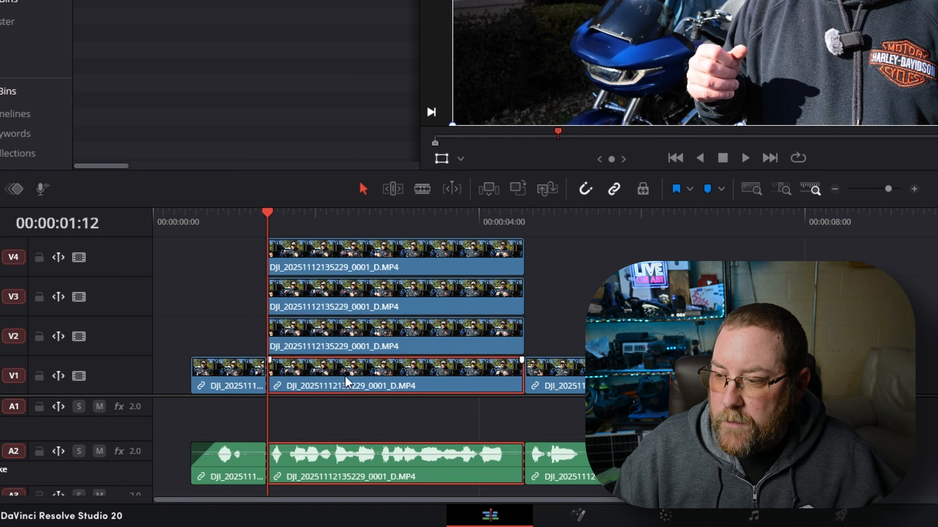
- Disable the three clip copies on V2, V3 and V4 and select the original clip on V1
drag(226, 257, 428, 346)
key(d)
click(288, 413)
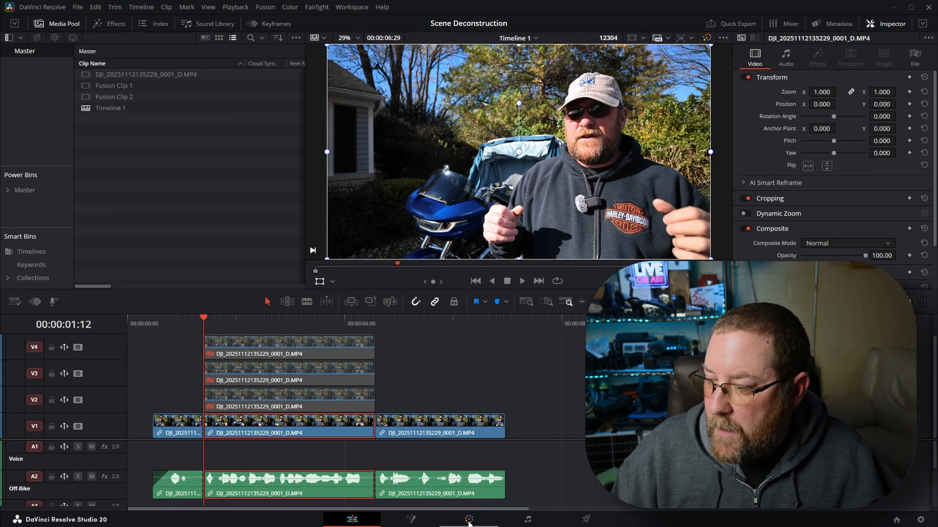
- On the Color page, start a curve window on the V1 clip, tracing the house's roofline, gutter and wall corner
click(468, 520)
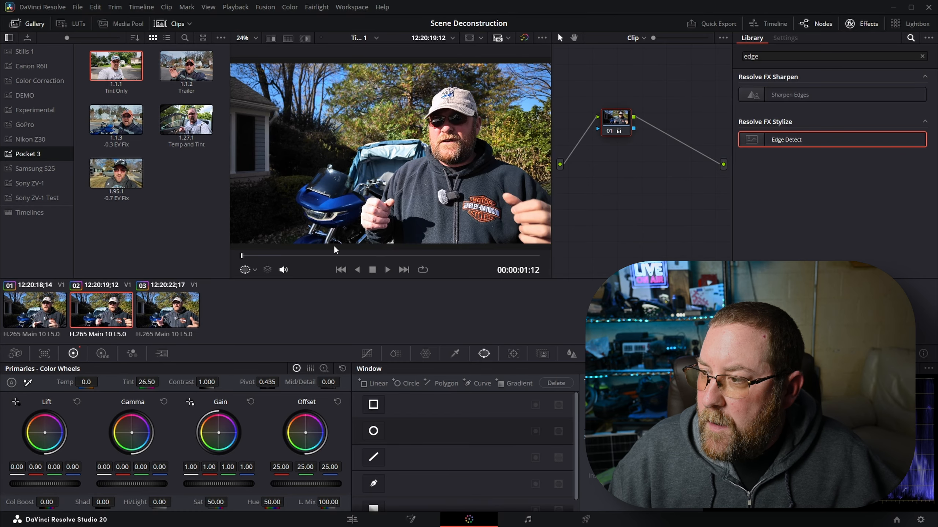
drag(295, 141, 375, 140)
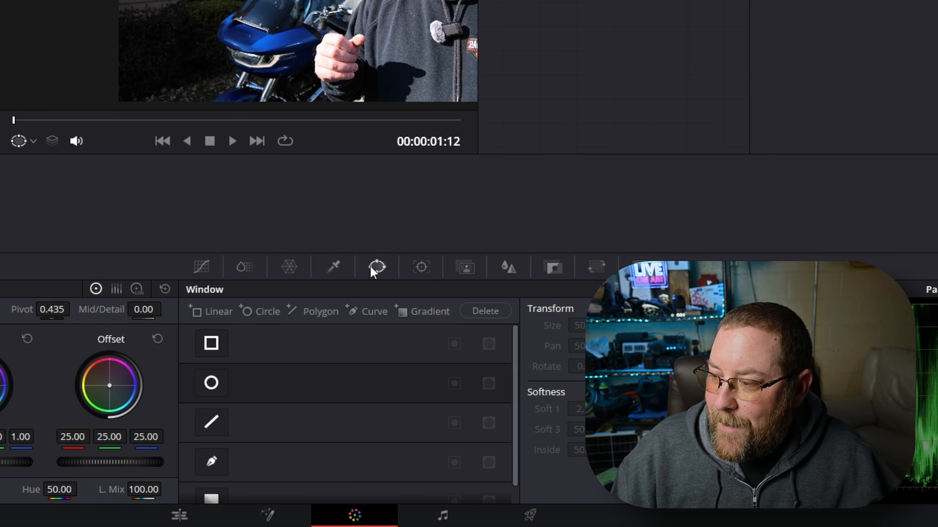
click(371, 311)
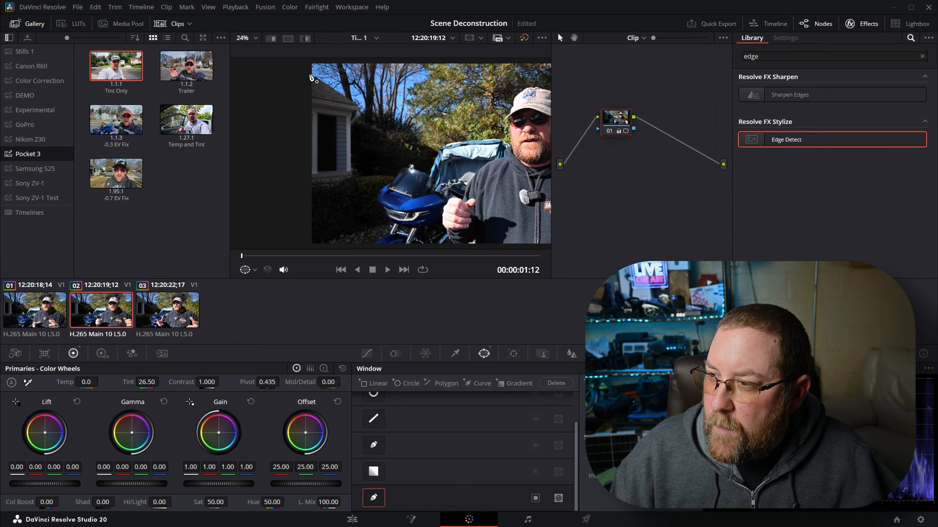
click(310, 74)
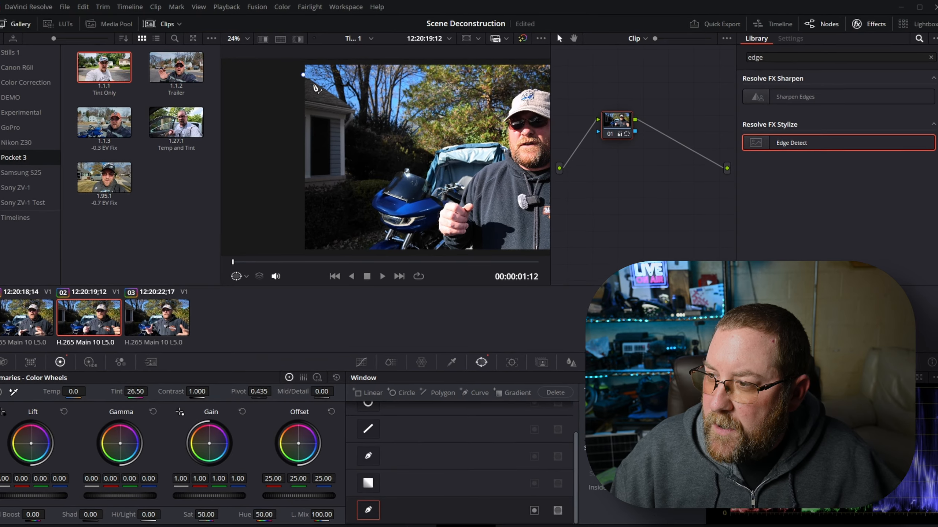
click(358, 106)
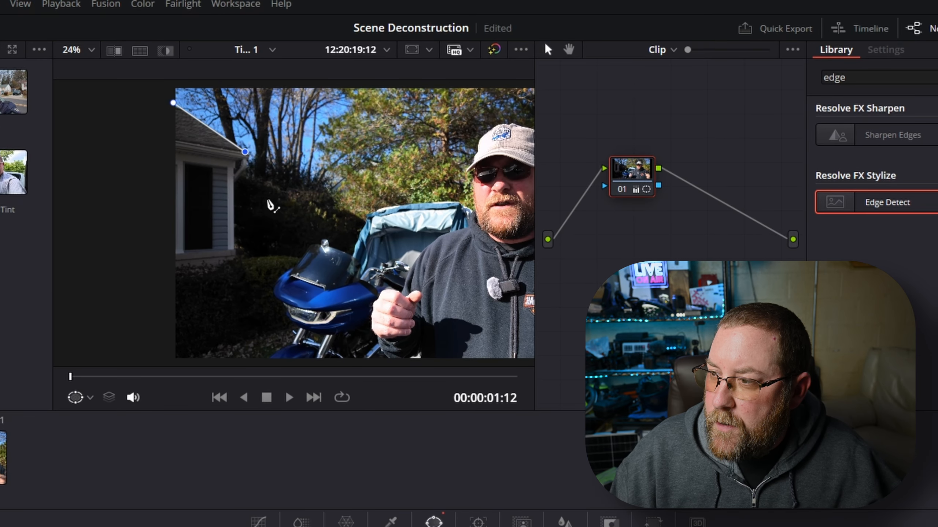
scroll(273, 179, up, 3)
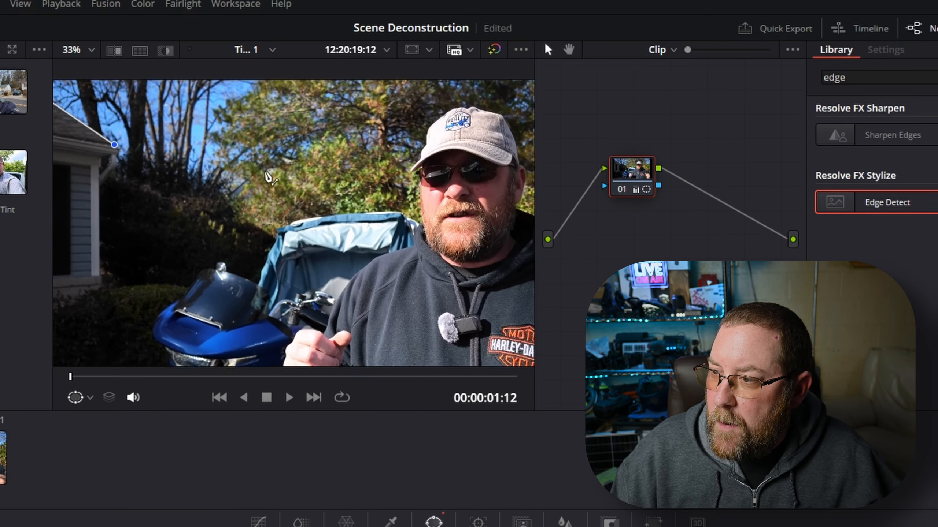
scroll(299, 176, up, 1)
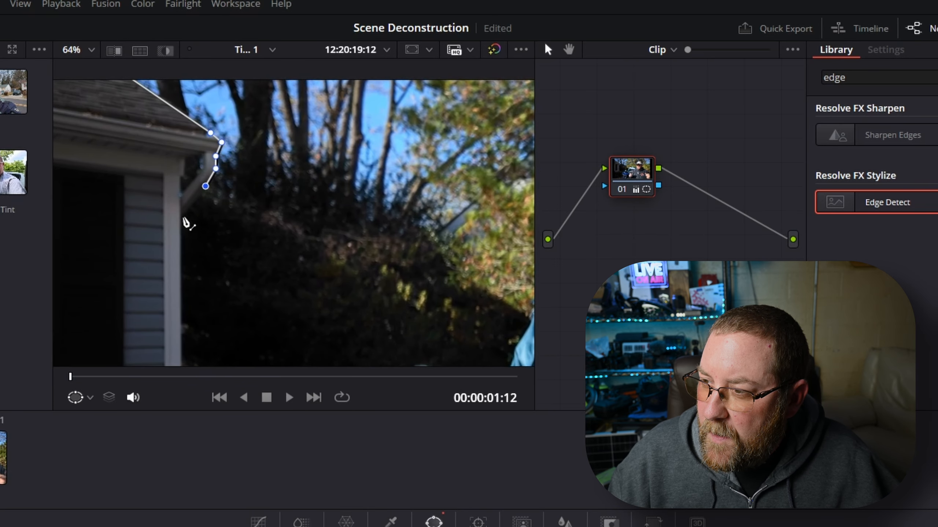
drag(226, 259, 282, 88)
click(235, 248)
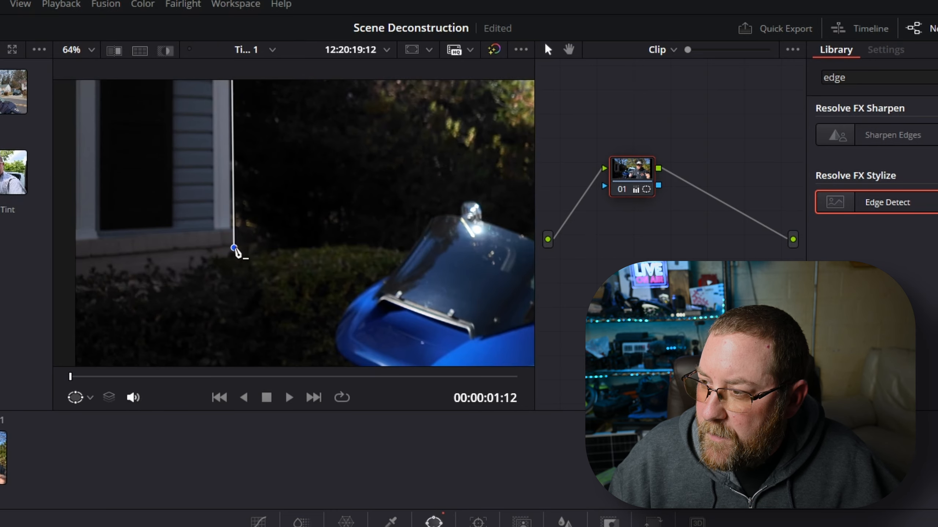
- Continue the curve window along the hedge top and around the motorcycle's front fairing to the bottom of the picture
click(293, 249)
click(335, 242)
click(408, 252)
click(385, 280)
click(344, 314)
click(334, 333)
click(334, 348)
drag(335, 348, 299, 95)
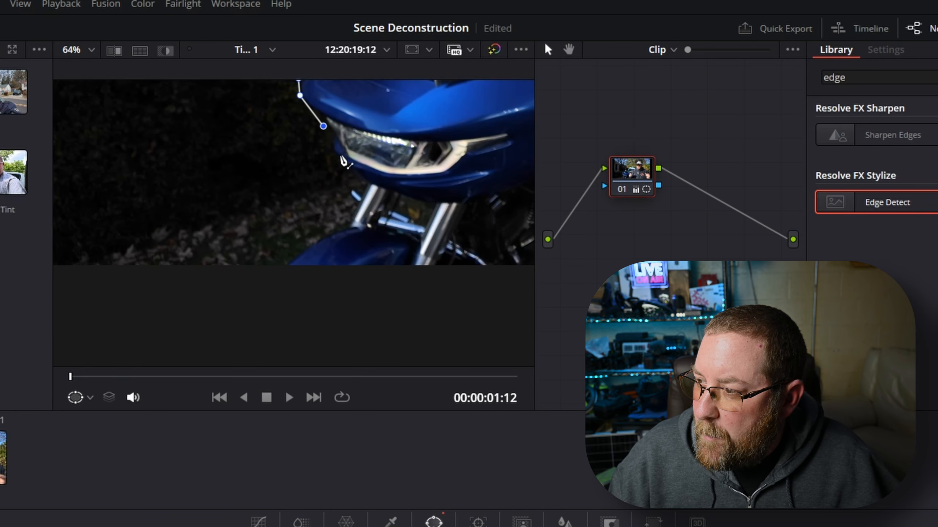
click(272, 280)
- Close the curve window around the outside of the picture's bottom and left edges so it encloses the house and hedge
drag(98, 311, 315, 317)
click(228, 298)
drag(174, 114, 165, 353)
drag(199, 77, 196, 265)
scroll(196, 265, down, 1)
click(239, 241)
scroll(239, 241, down, 1)
drag(173, 229, 103, 59)
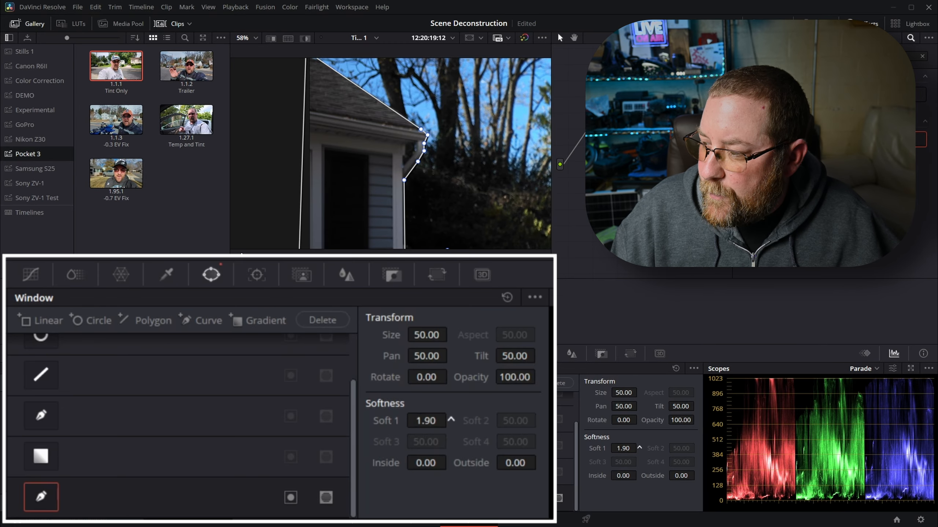
- Soften the curve window's edges with an Inside softness of 0.56 and an Outside softness of 0.32
drag(623, 475, 639, 475)
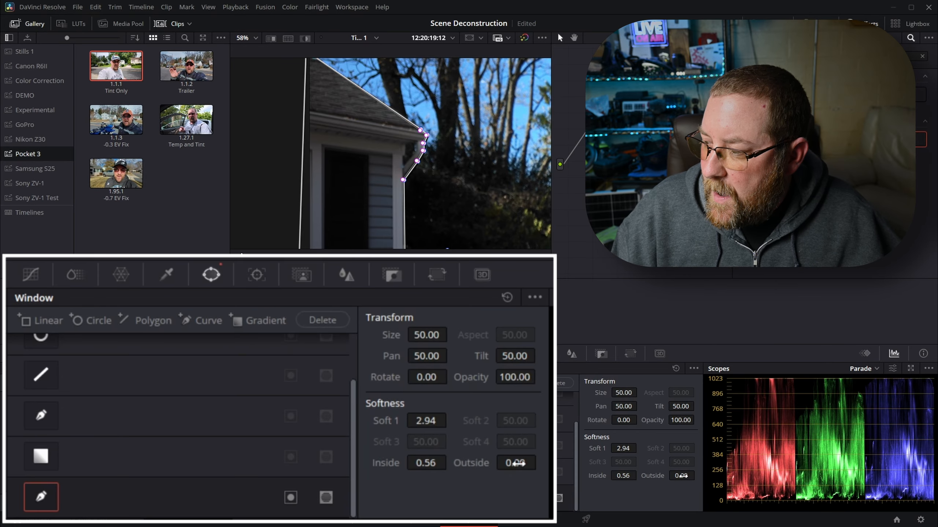
drag(681, 476, 695, 476)
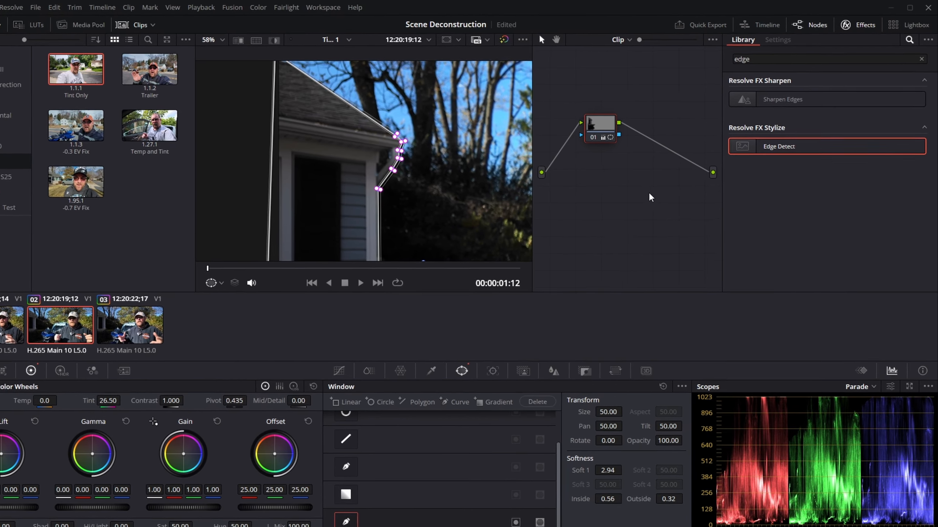
- Add an alpha output to the node graph, connect node 01's alpha to it, and return to the Edit page
right_click(665, 186)
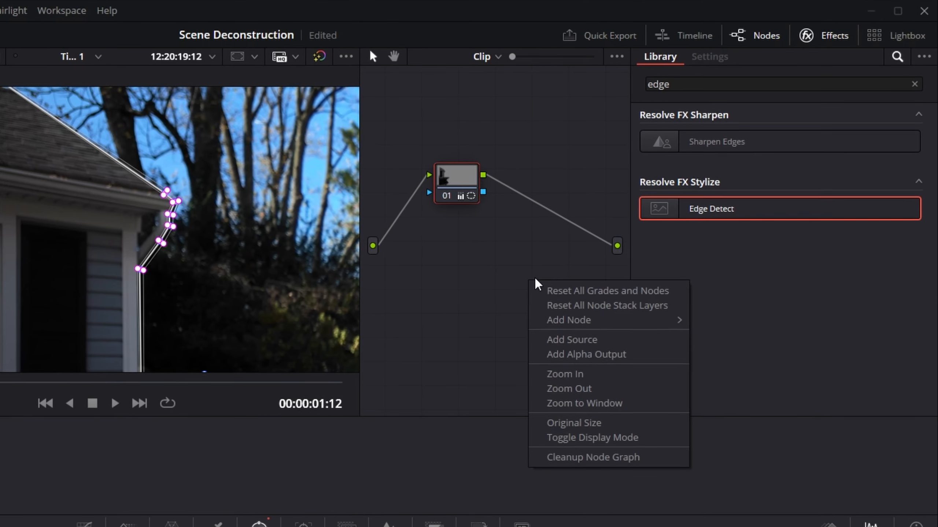
click(694, 237)
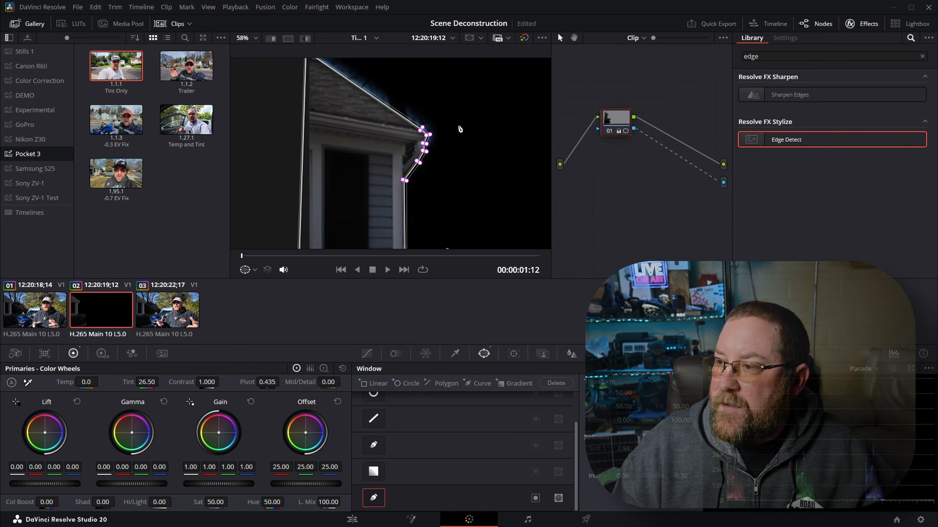
scroll(460, 134, down, 3)
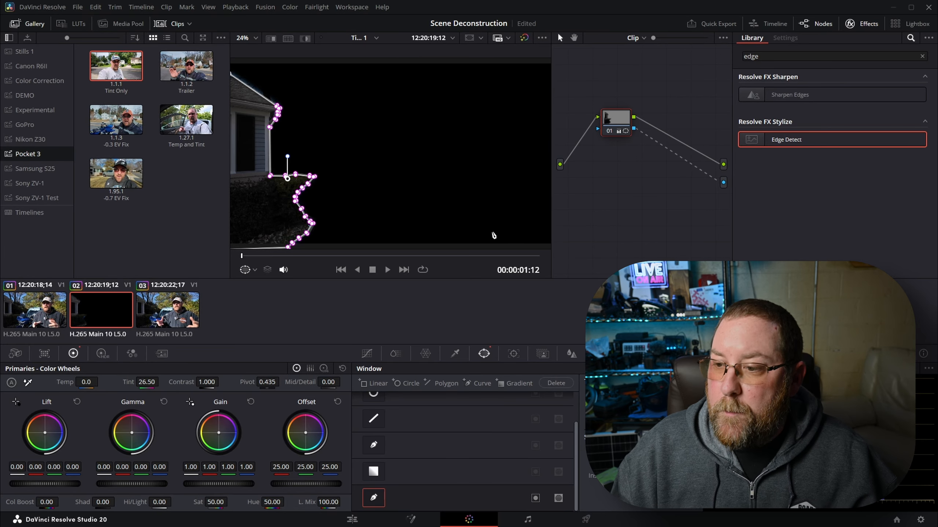
click(351, 520)
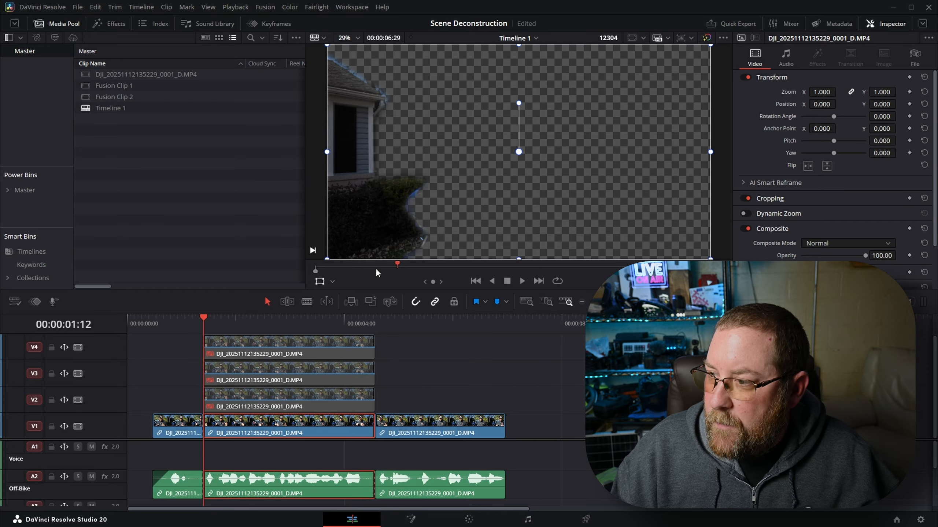
- Enable the clip copy on V2 and convert it into a new Fusion clip
click(242, 401)
key(d)
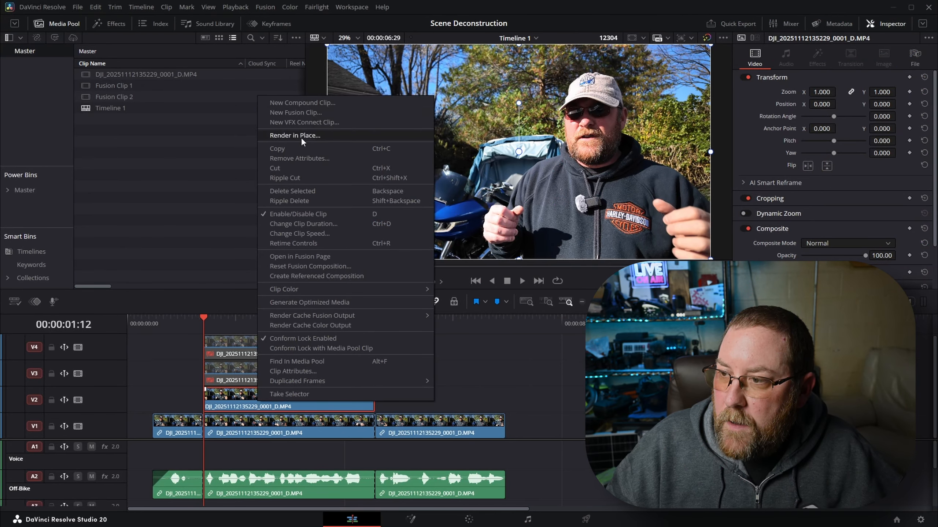
click(296, 112)
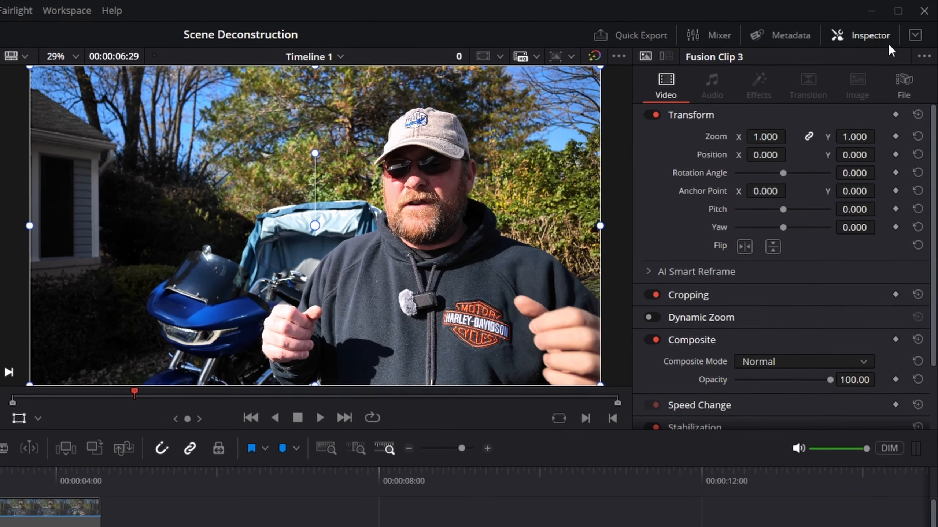
- Rename the V2 Fusion clip BIKE in its file metadata
click(872, 35)
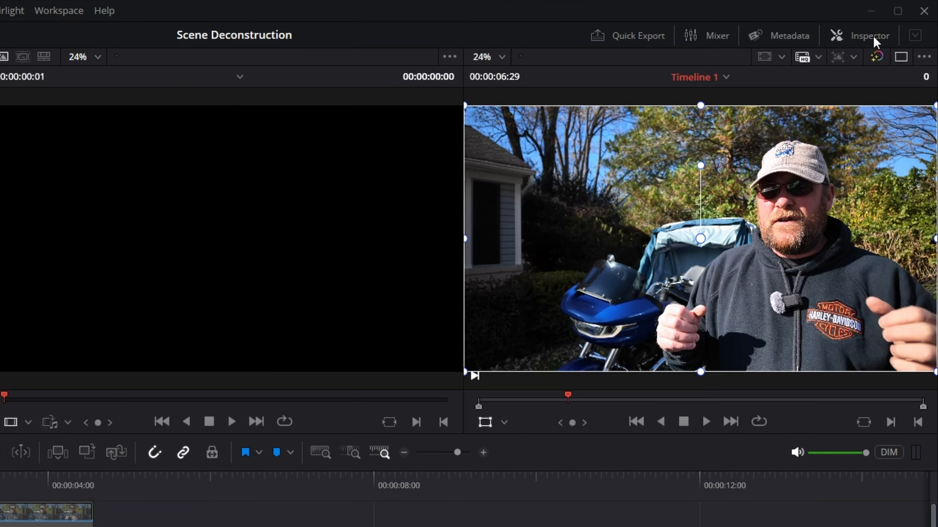
click(872, 36)
click(906, 86)
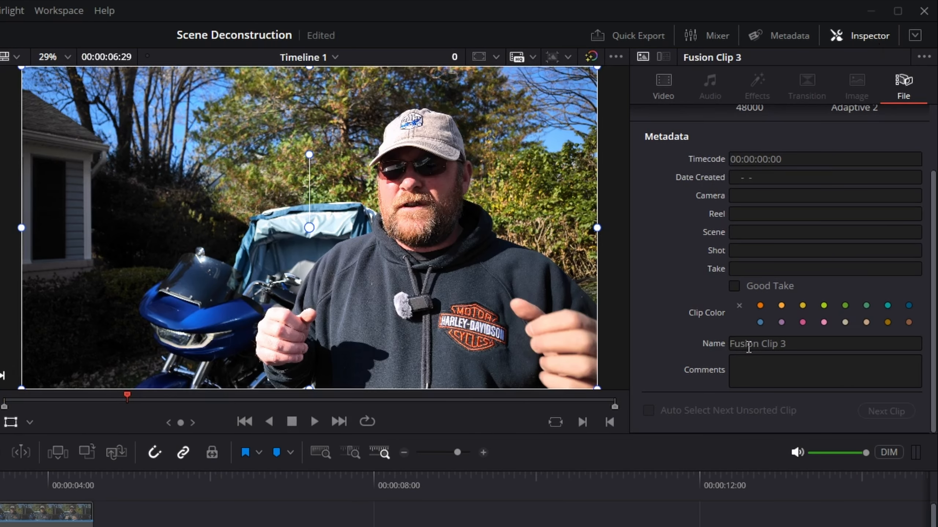
click(798, 345)
text(BIKE)
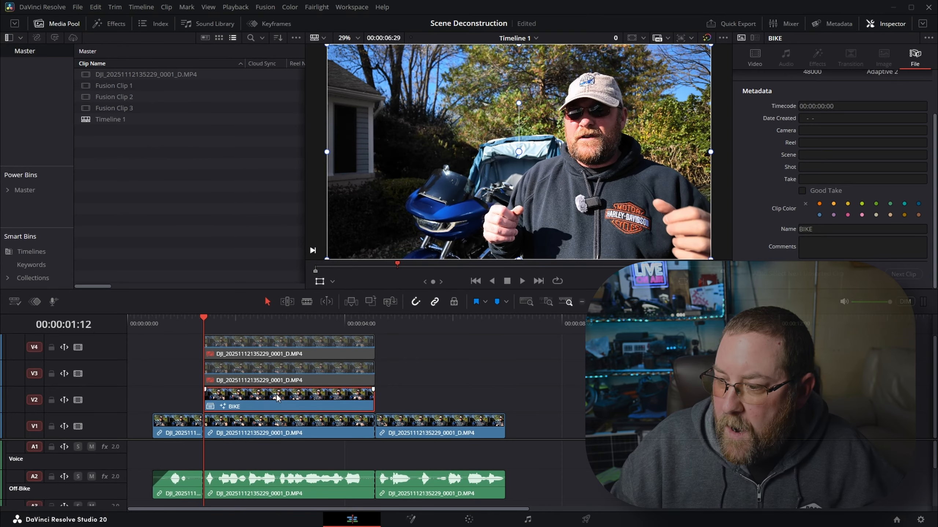
- Open the BIKE clip on the Fusion page and insert a Magic Mask node between MediaIn1 and MediaOut1
right_click(0, 526)
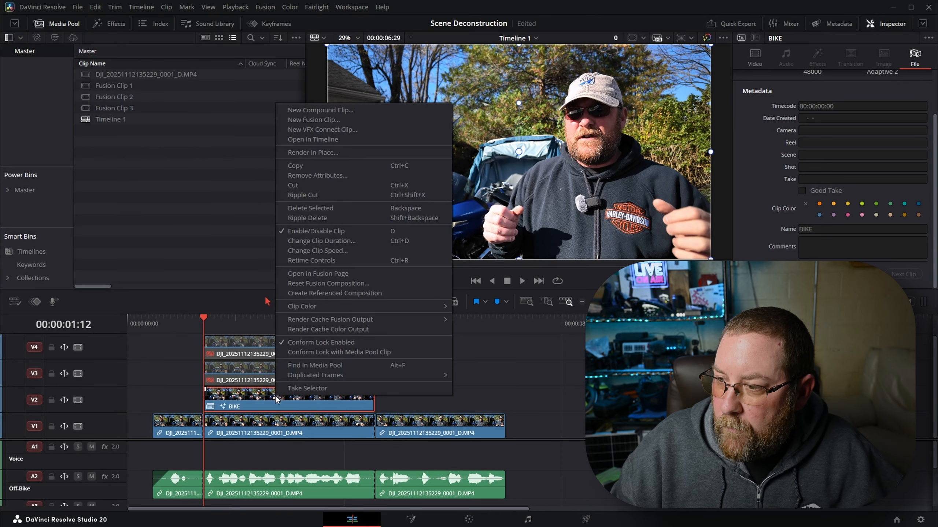
click(300, 274)
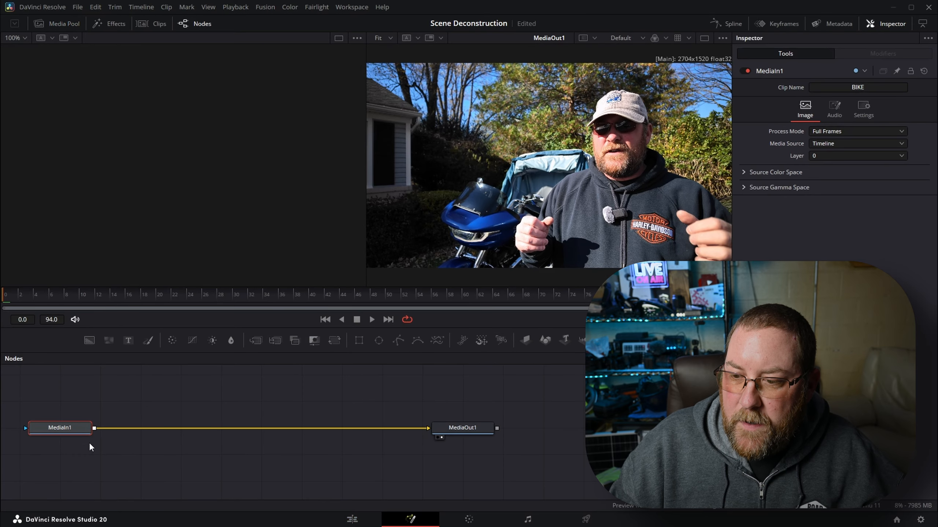
key(shift+space)
text(magic)
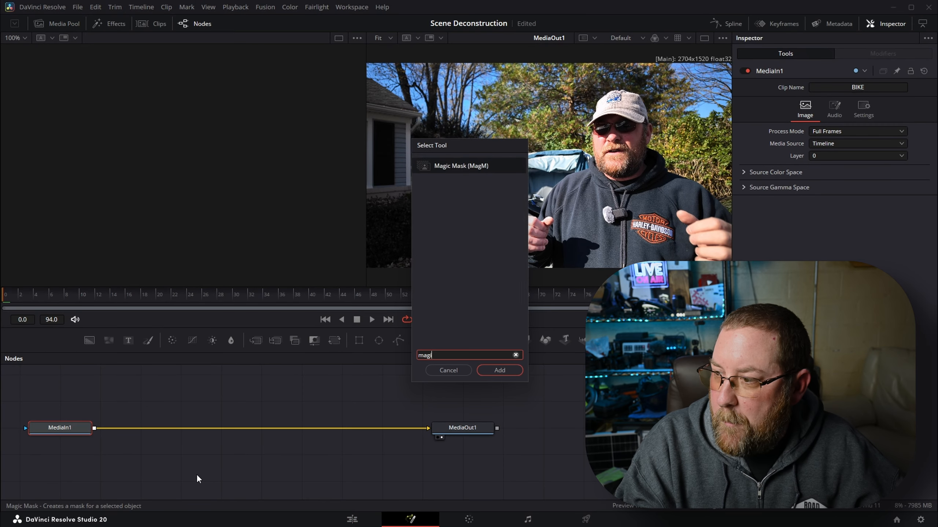
key(Return)
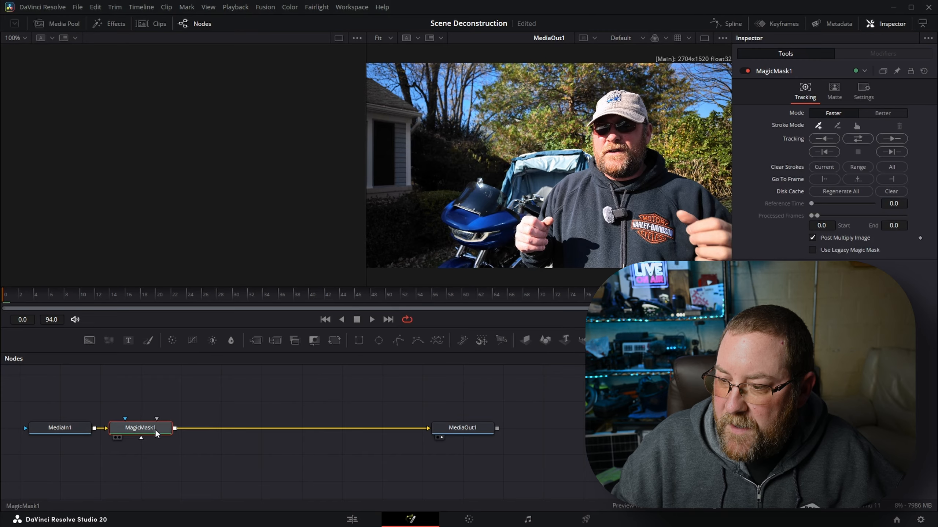
- Set the legacy Magic Mask to Better mode, isolate the motorcycle through frame 94, and return to the Edit page
drag(138, 432, 221, 432)
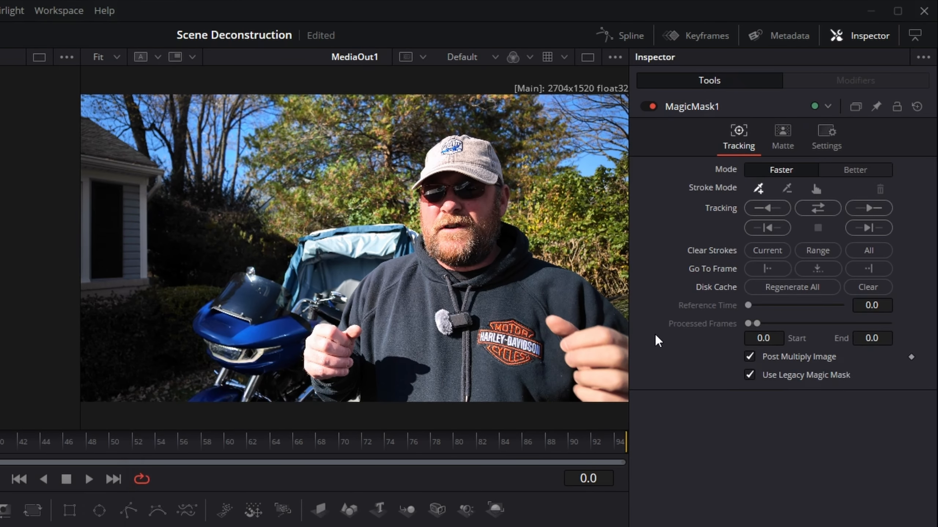
click(854, 169)
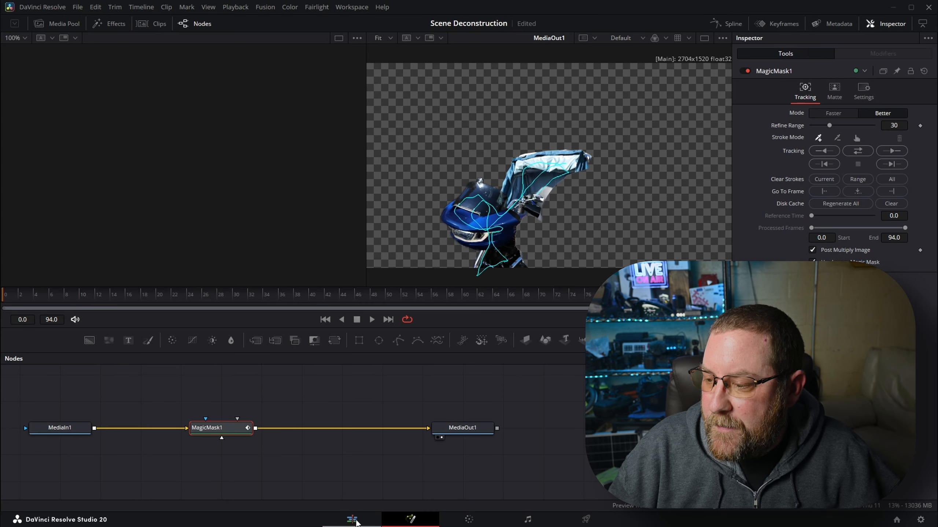
click(352, 520)
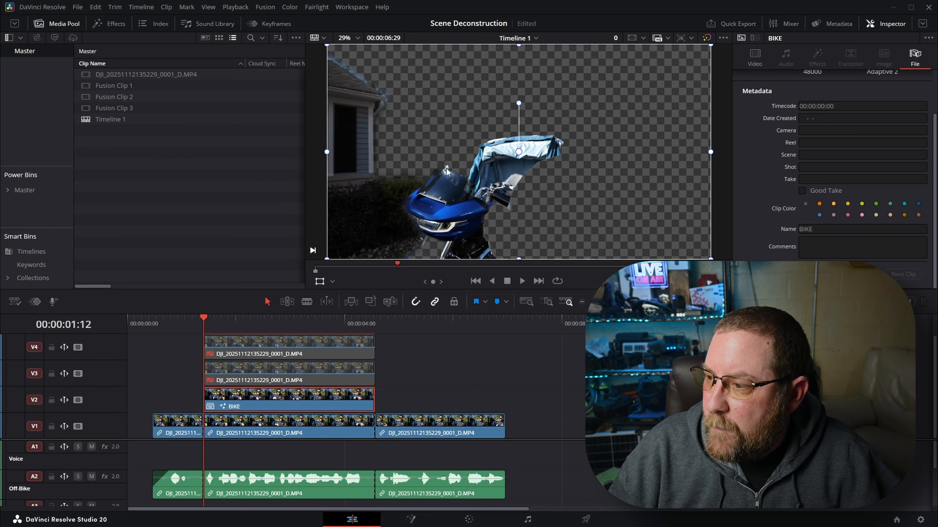
- Enable the clip copy on V3 and convert it into a new Fusion clip
click(249, 382)
key(d)
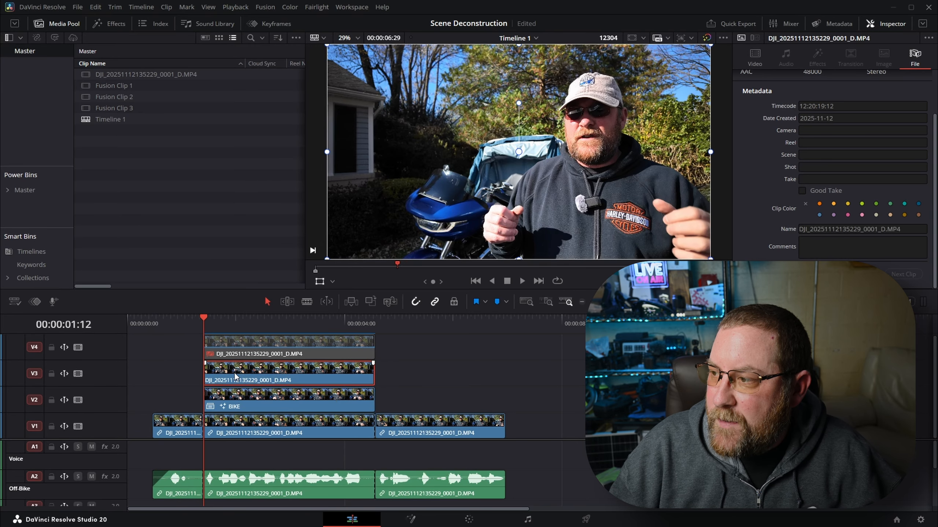
right_click(285, 378)
click(332, 83)
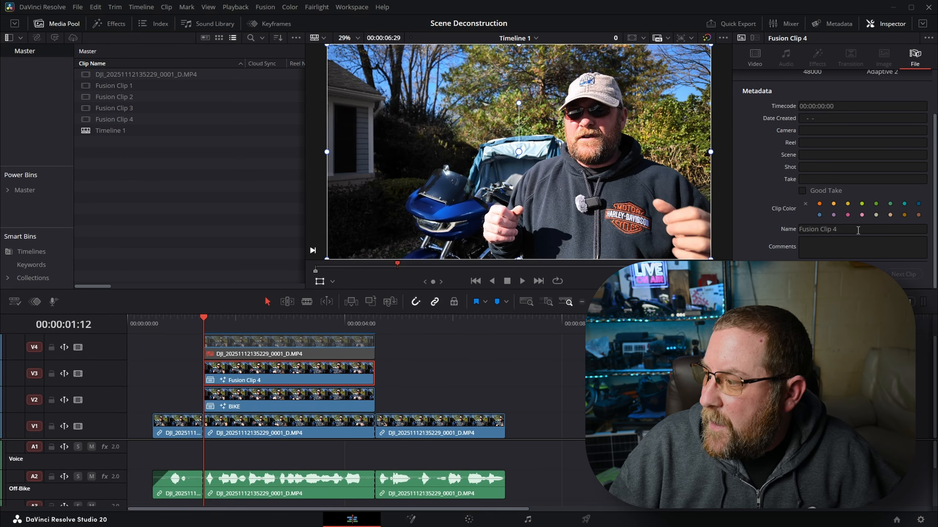
- Name the V3 Fusion clip SKY and insert a Magic Mask node after MediaIn1 on its Fusion page
text(SKY)
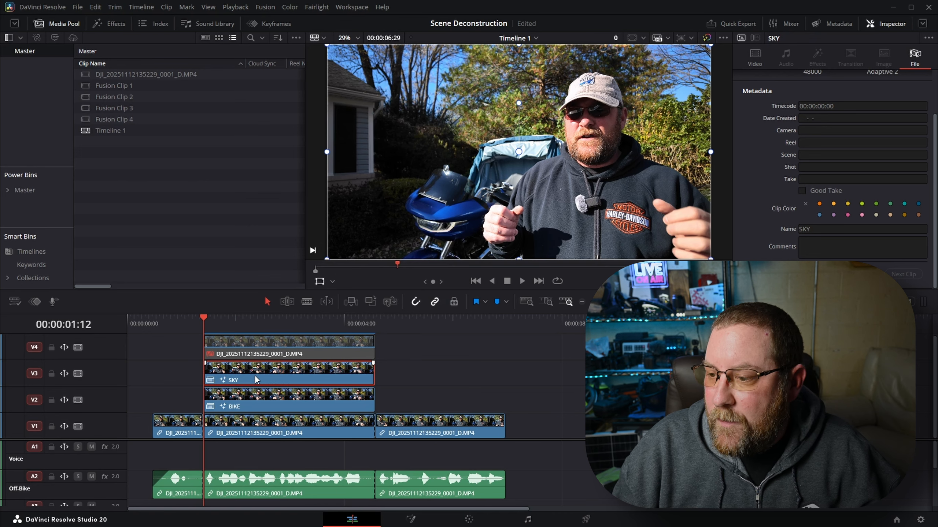
click(412, 521)
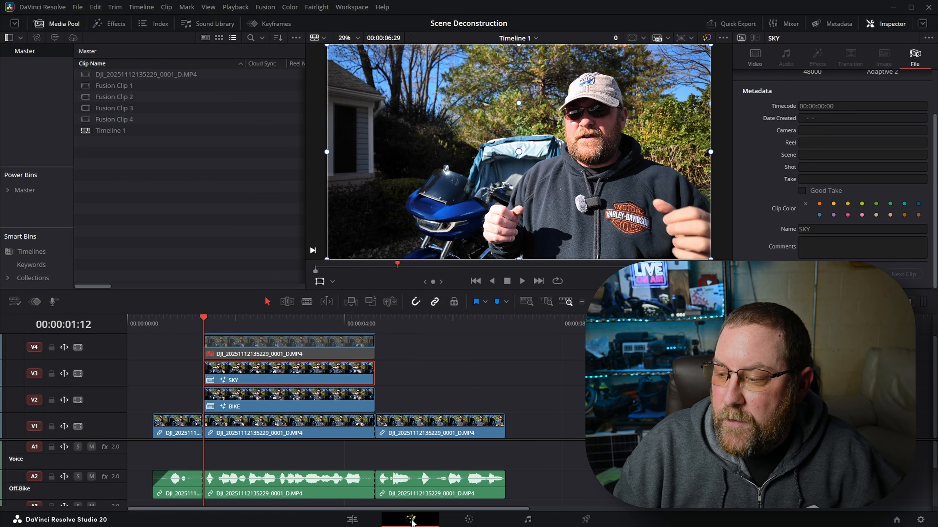
key(shift+space)
text(mag)
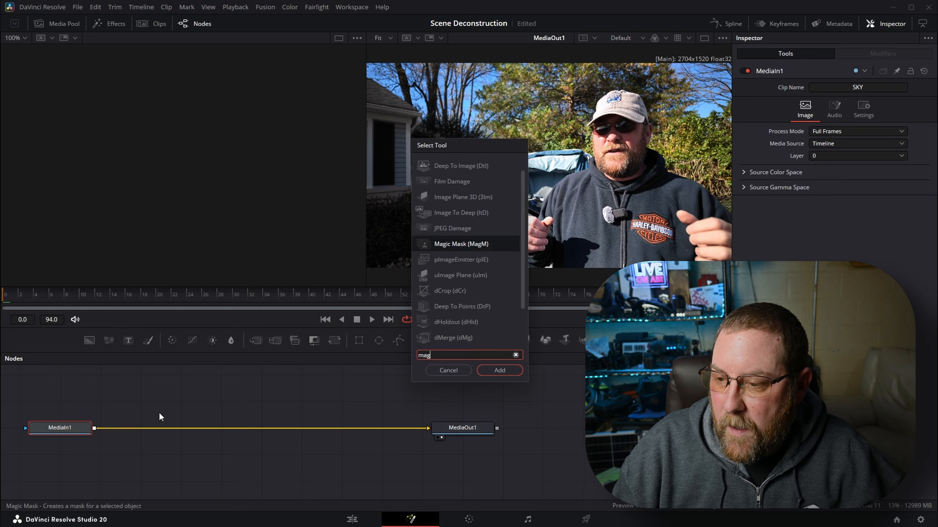
key(Return)
- Isolate the sky and trees with Magic Mask strokes, enable Post Multiply Image, and track the mask in both directions
click(812, 251)
drag(408, 76, 480, 163)
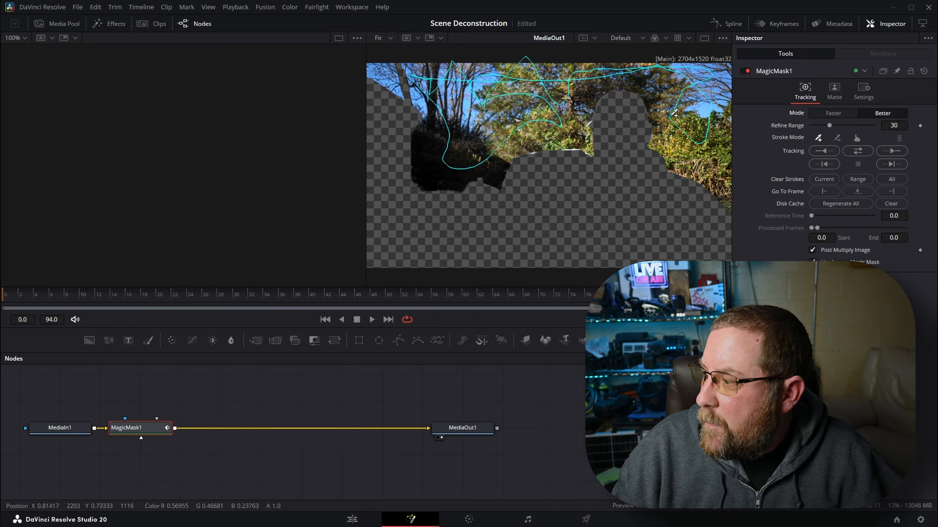
click(857, 150)
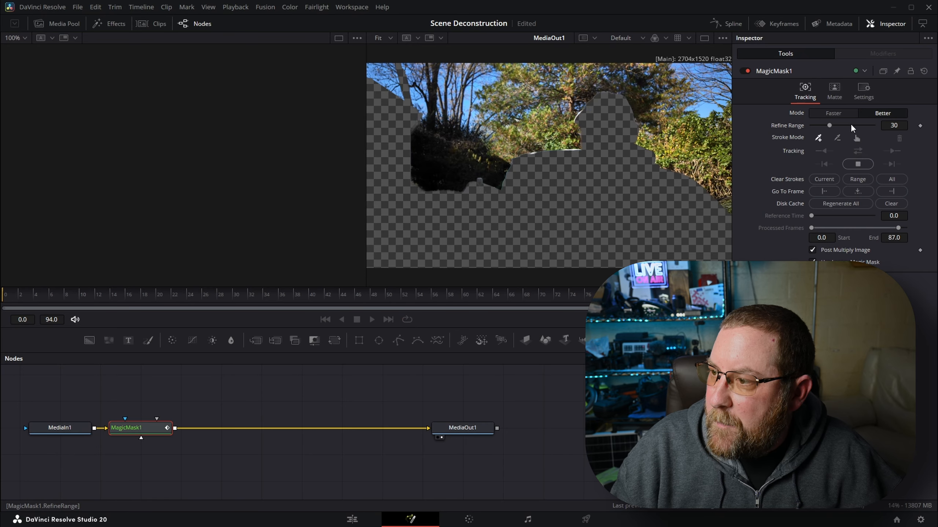
- Enable the clip copy on V4 from the Edit page and add an alpha output to its Color page node graph
click(352, 520)
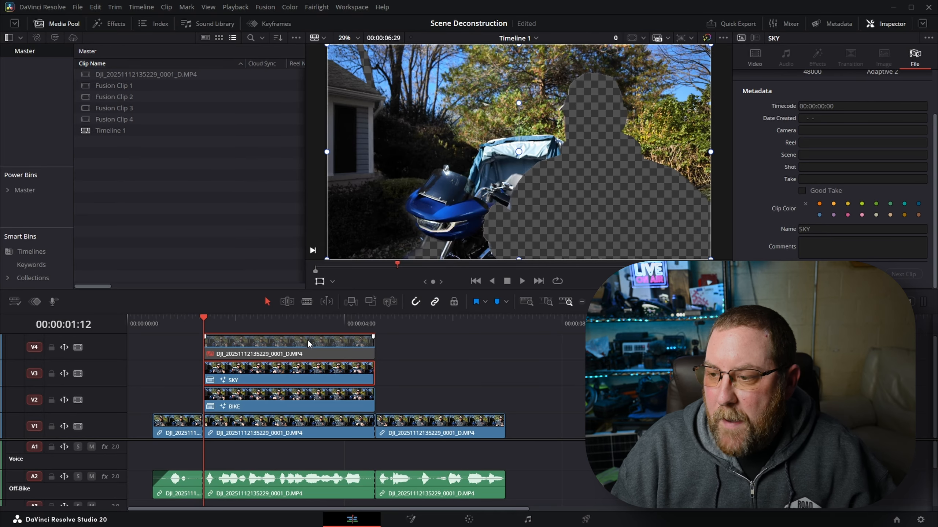
click(259, 348)
key(d)
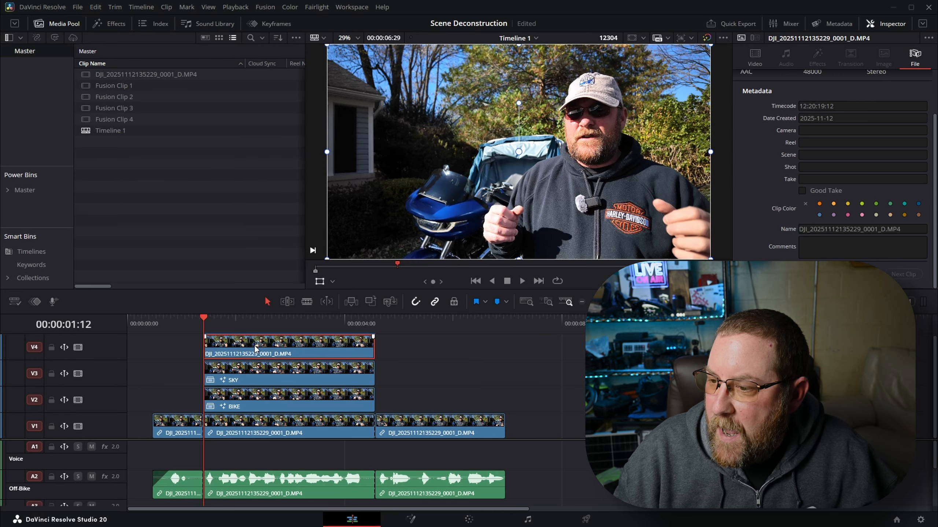
click(469, 520)
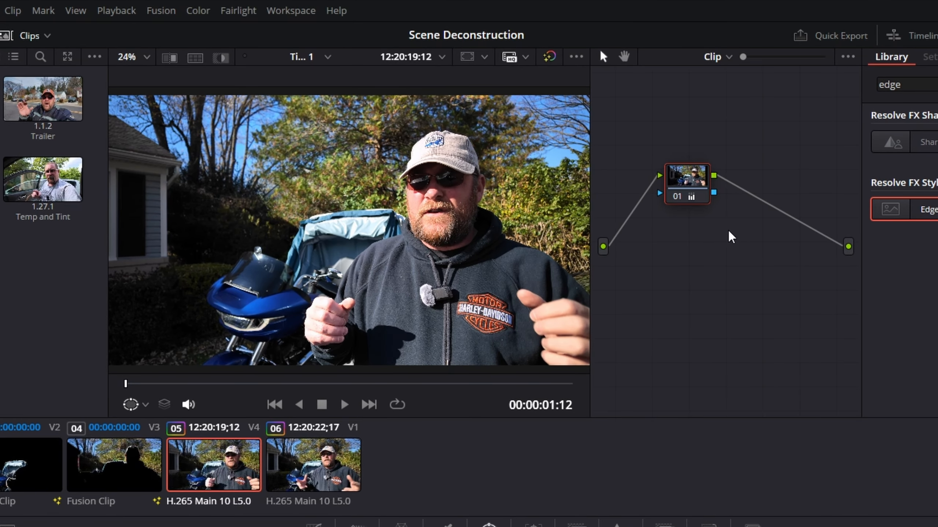
right_click(645, 156)
click(769, 312)
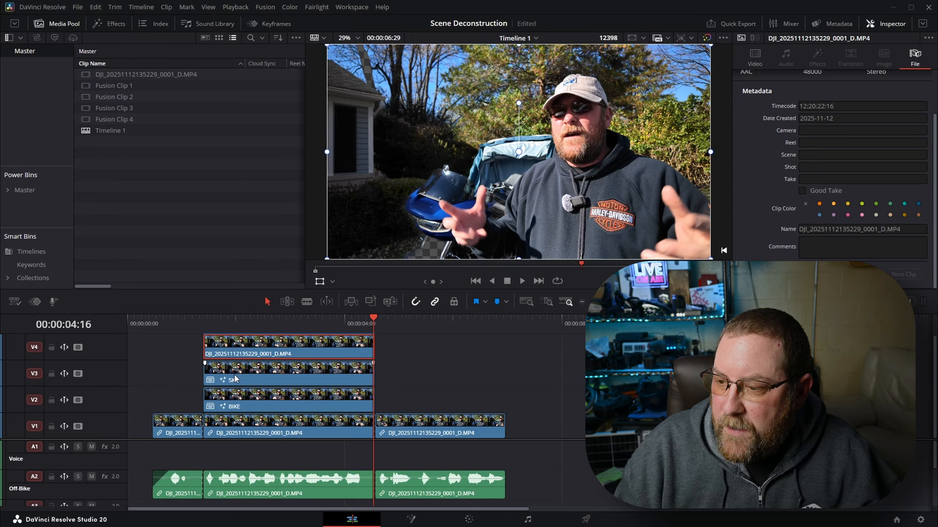
- Disable the SKY, BIKE and middle V1 clips and scrub through the V4 clip to check the man's cutout
click(234, 374)
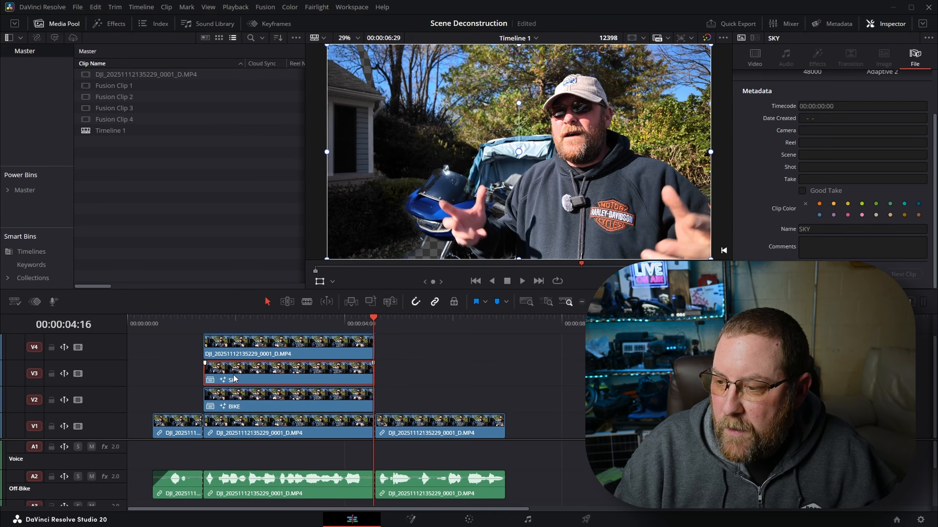
ctrl+click(242, 401)
ctrl+click(249, 429)
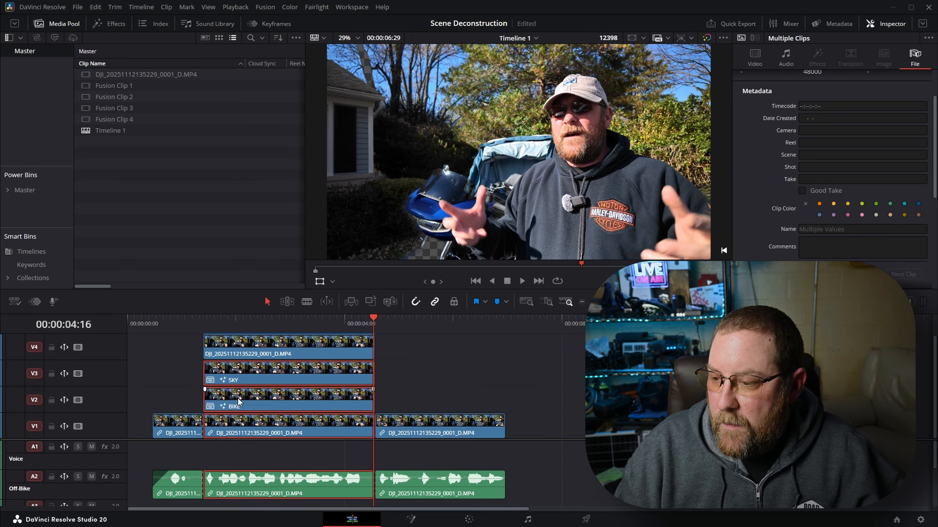
key(d)
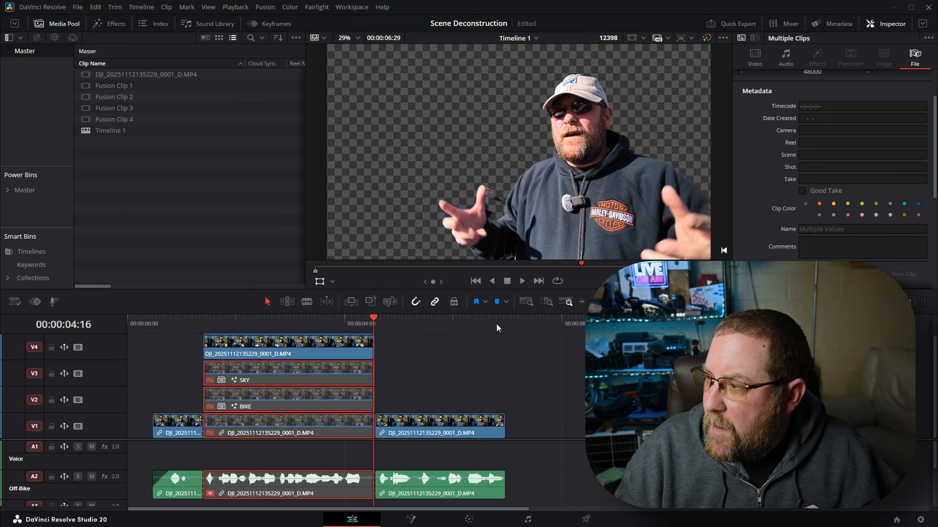
click(207, 321)
drag(206, 321, 254, 320)
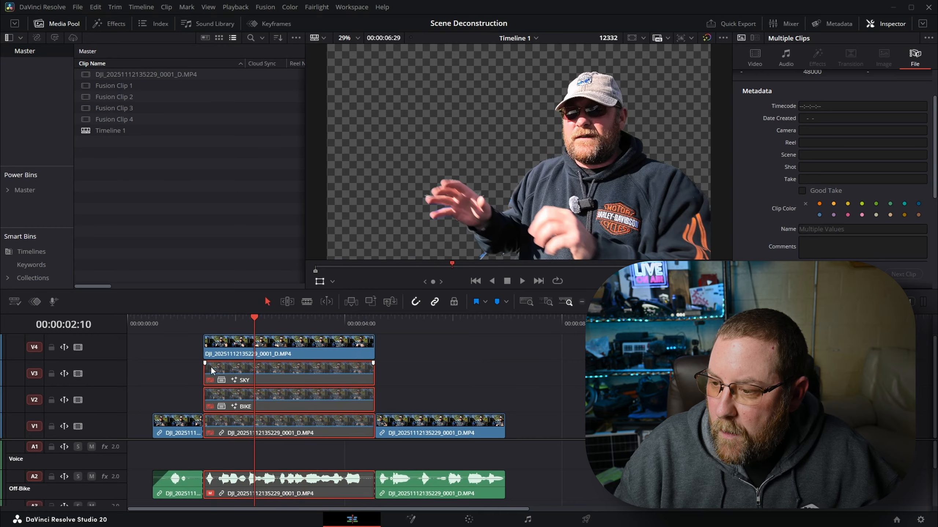
- Disable the V4 clip and enable only the SKY clip to check its mask
click(223, 353)
key(d)
click(224, 369)
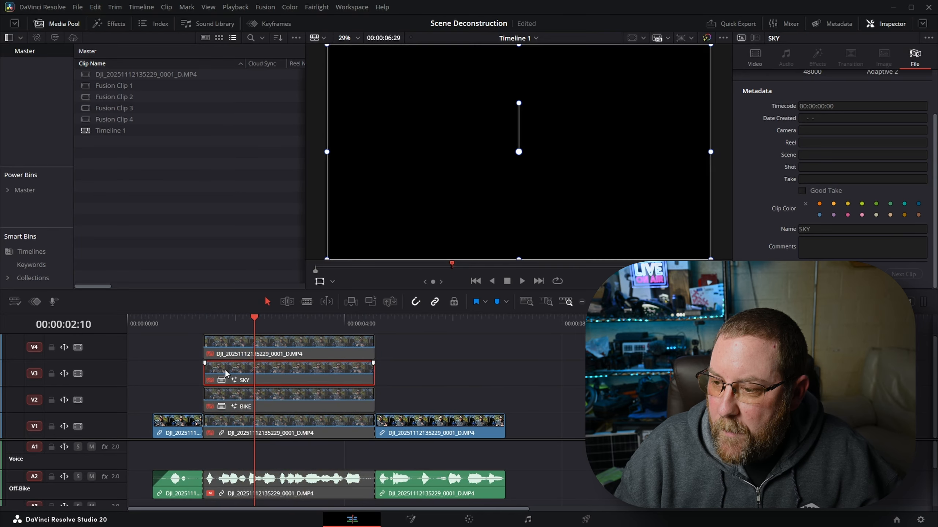
key(d)
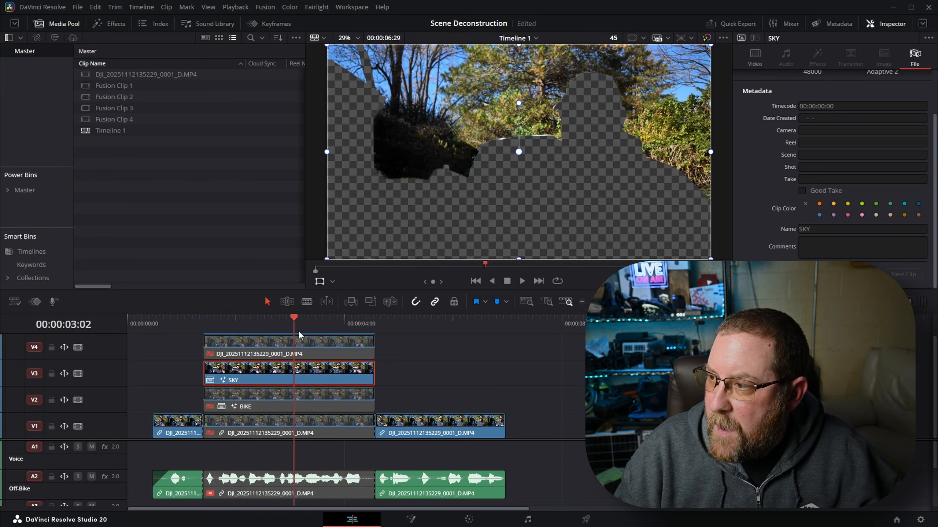
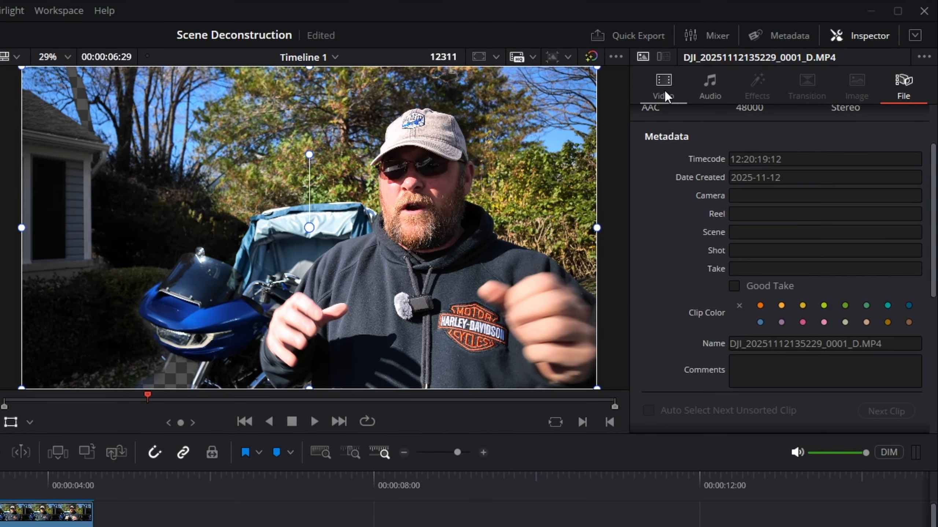
- Keyframe the middle V1 clip's transform at 00:00:01:19 and move the playhead to 00:00:02:12
click(663, 89)
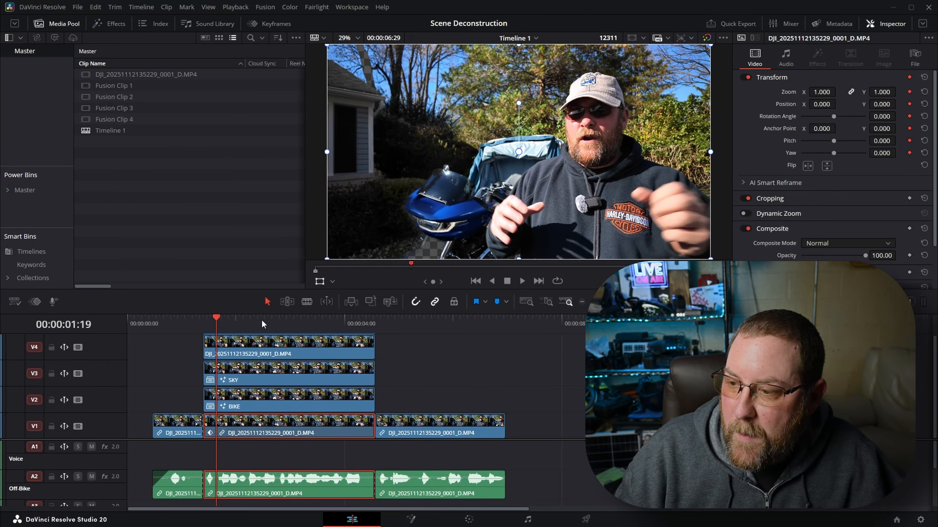
click(257, 319)
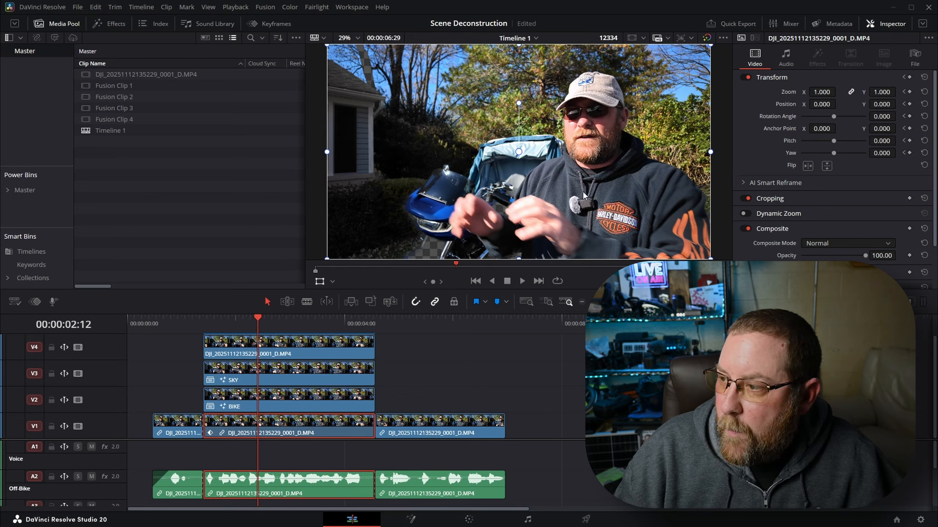
drag(578, 189, 467, 165)
key(ctrl+z)
key(ctrl+z)
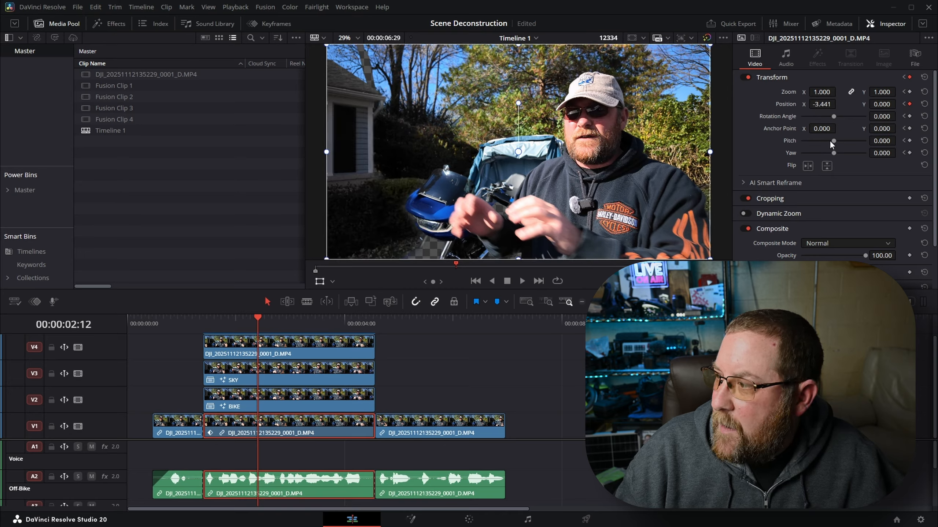
- Slide the middle V1 clip out to the left by setting its Position X to -830.441 at 00:00:02:12
drag(827, 104, 839, 104)
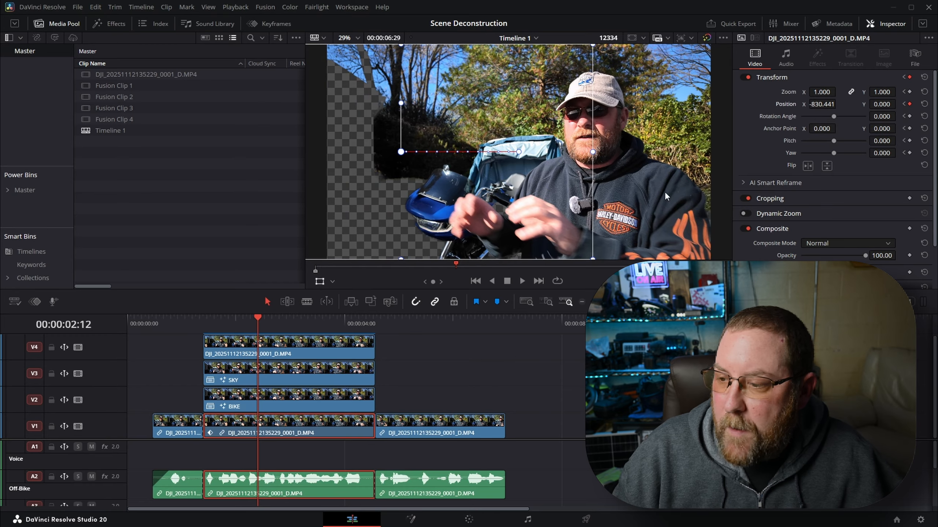
- Keyframe the BIKE clip's transform at 00:00:02:01 and lower its Position Y to -1194 at 00:00:02:28
click(245, 405)
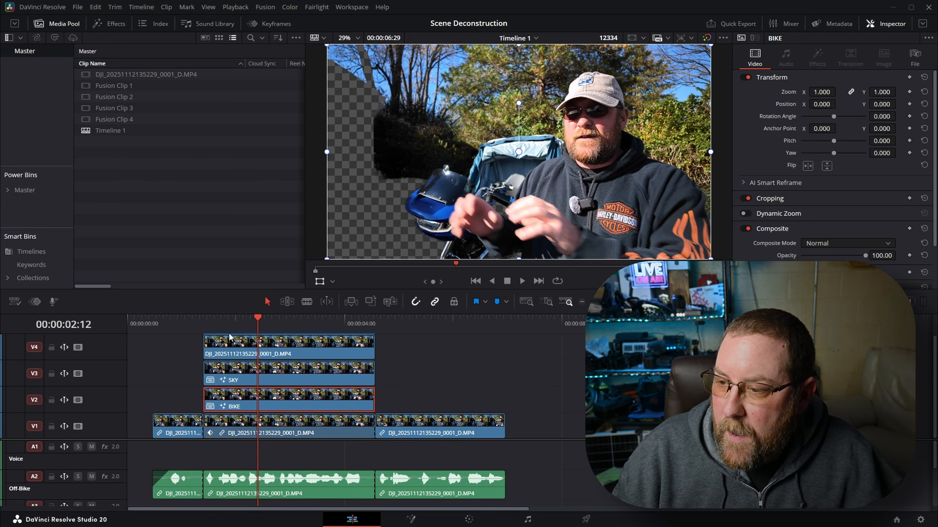
click(238, 323)
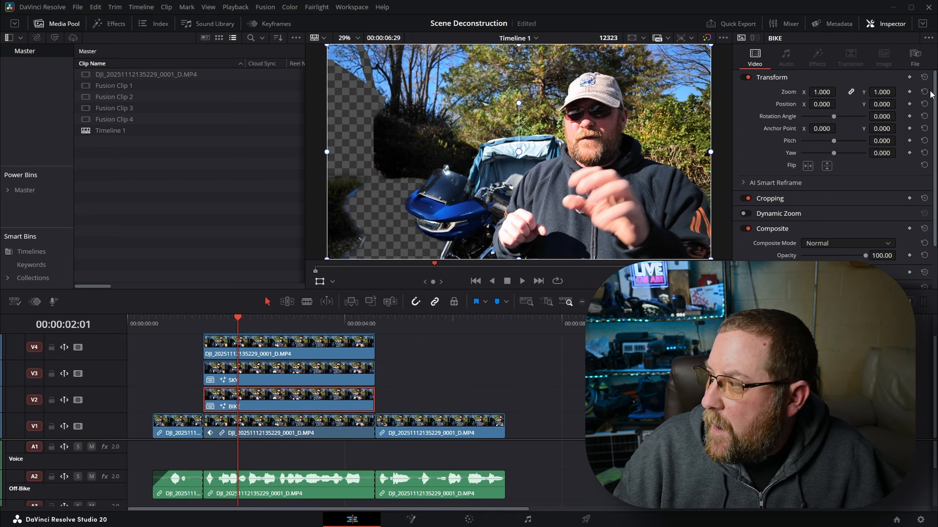
click(909, 78)
click(286, 324)
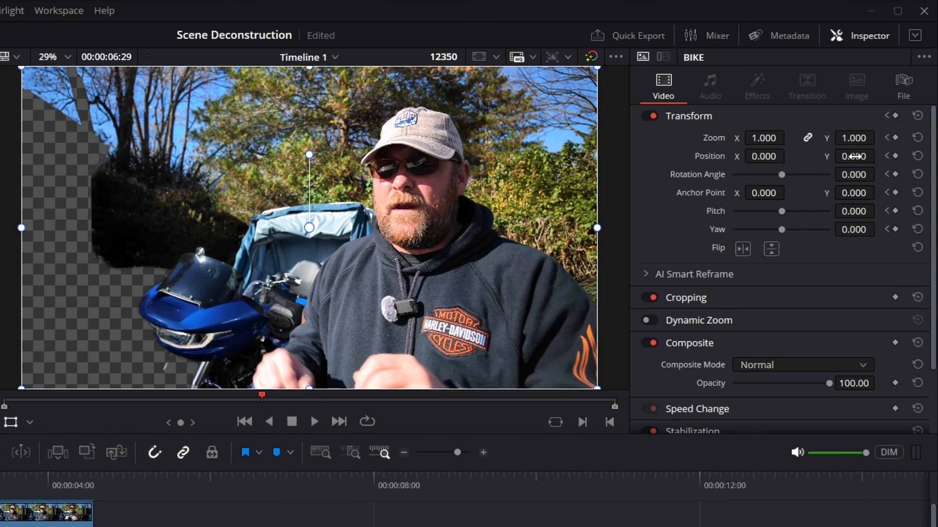
drag(853, 156, 793, 157)
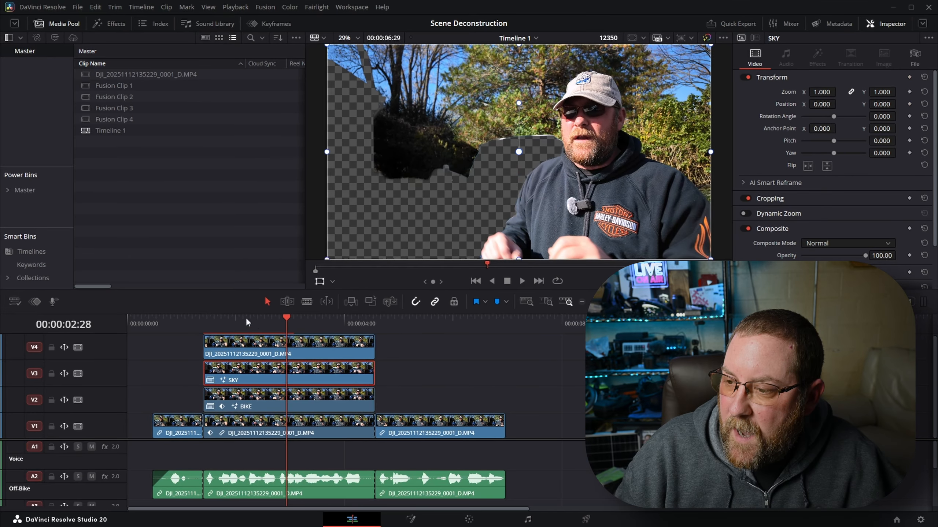
- Keyframe the SKY clip's transform at 00:00:02:10 and set its Position X to 2862 at 00:00:03:07
click(253, 319)
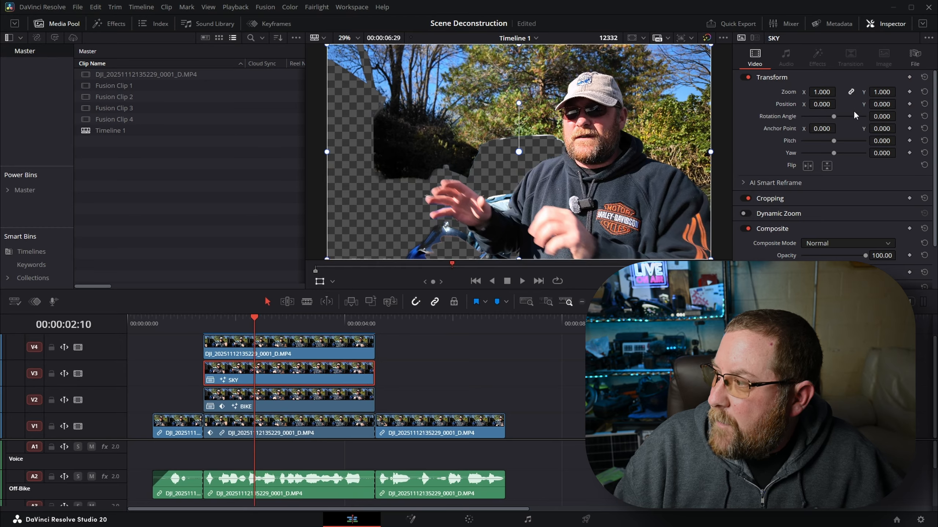
click(909, 77)
drag(309, 322, 303, 324)
drag(820, 104, 848, 104)
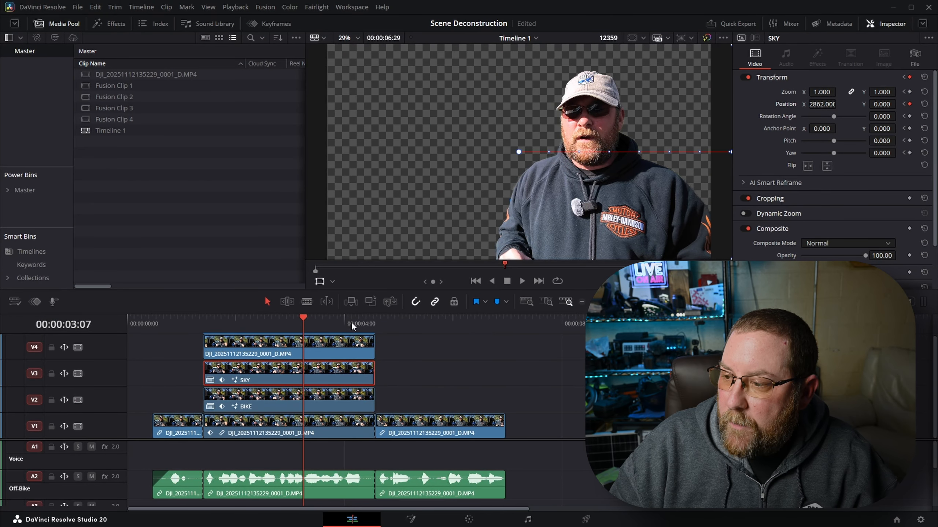
- Add a SKY transform keyframe at 00:00:04:06 and reset the clip's position to 0 at its end
click(353, 320)
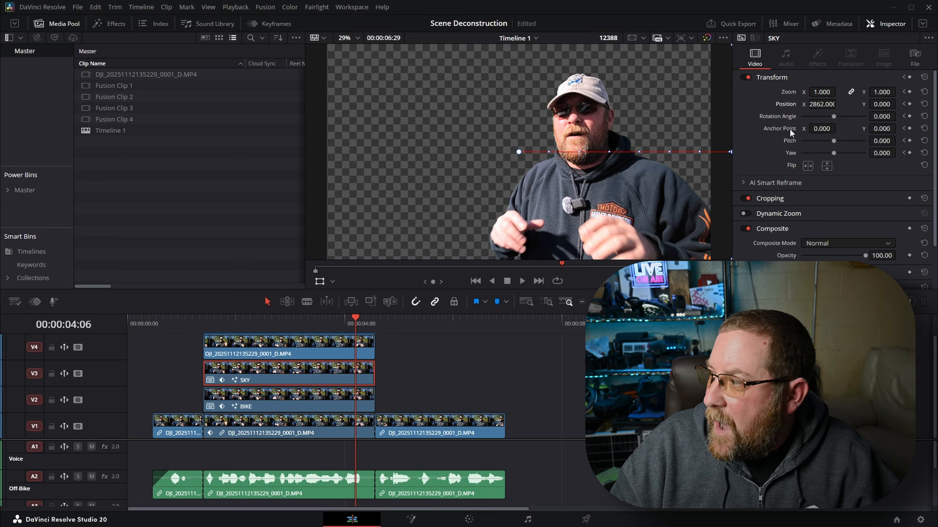
click(910, 77)
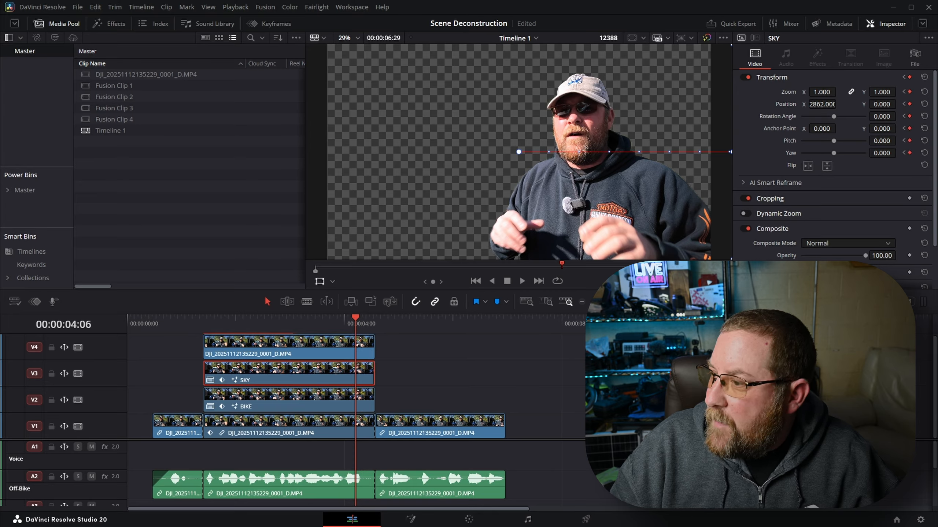
click(372, 322)
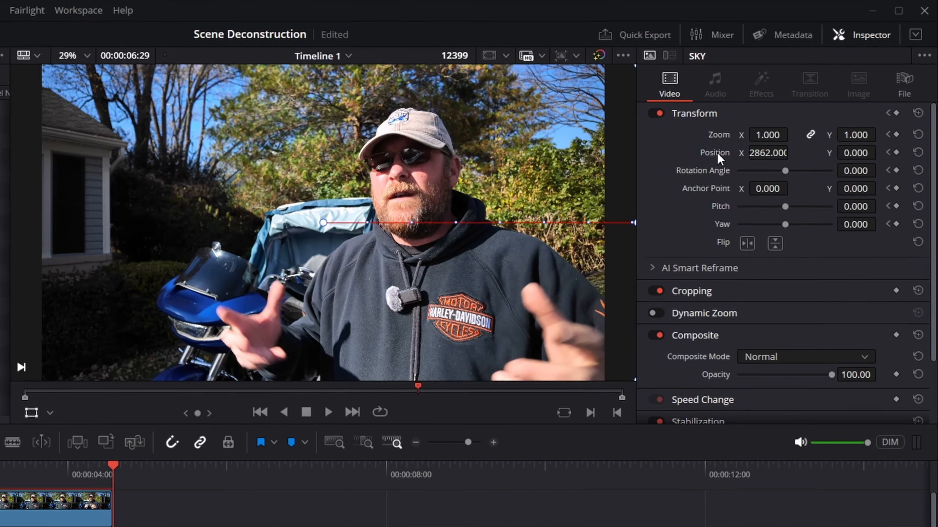
double_click(787, 104)
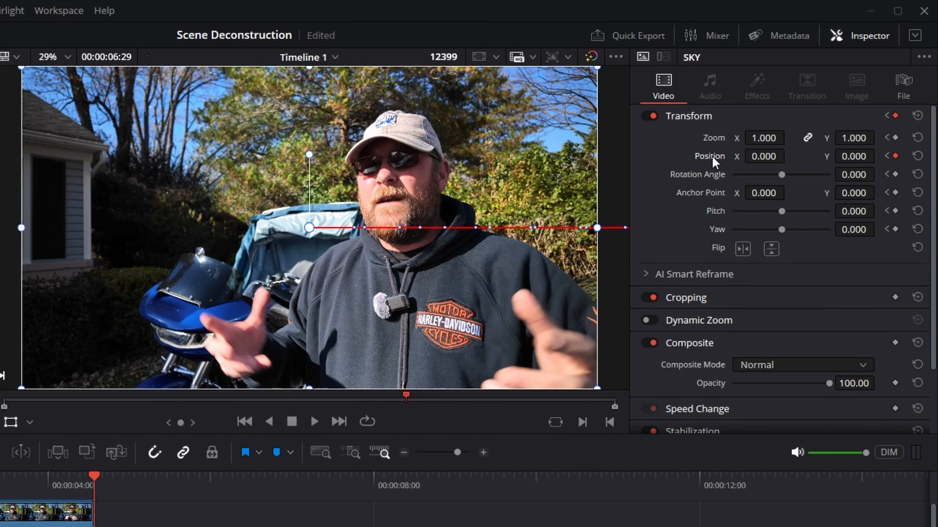
- Add a BIKE transform keyframe at 00:00:04:06 and reset the clip's position to 0 at 00:00:04:17
click(885, 116)
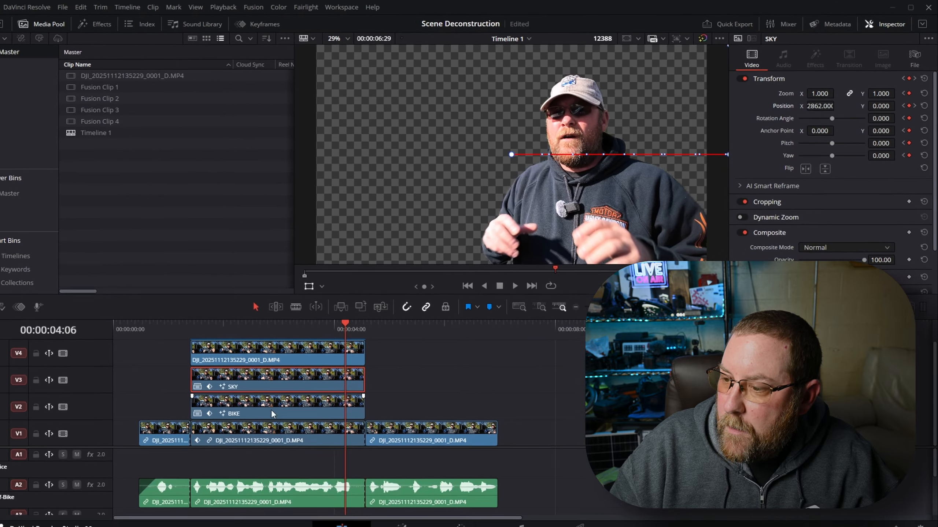
click(325, 405)
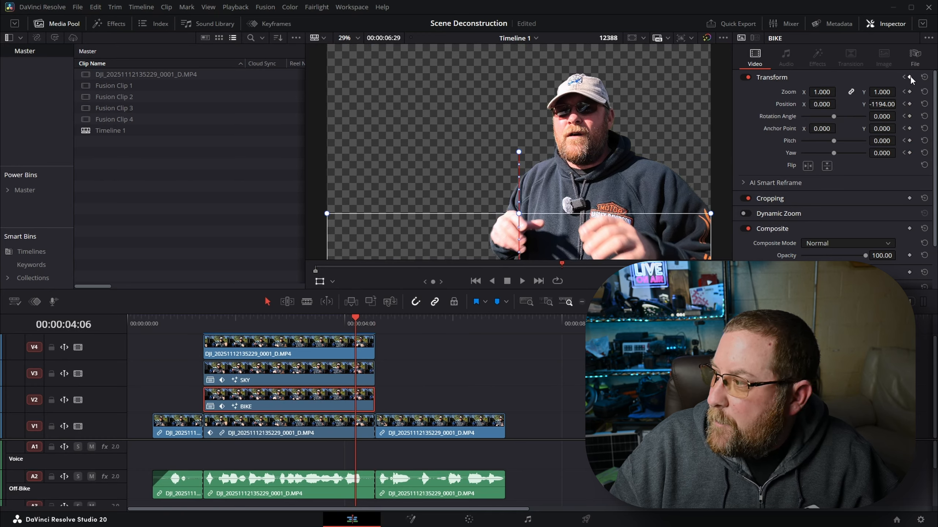
click(373, 324)
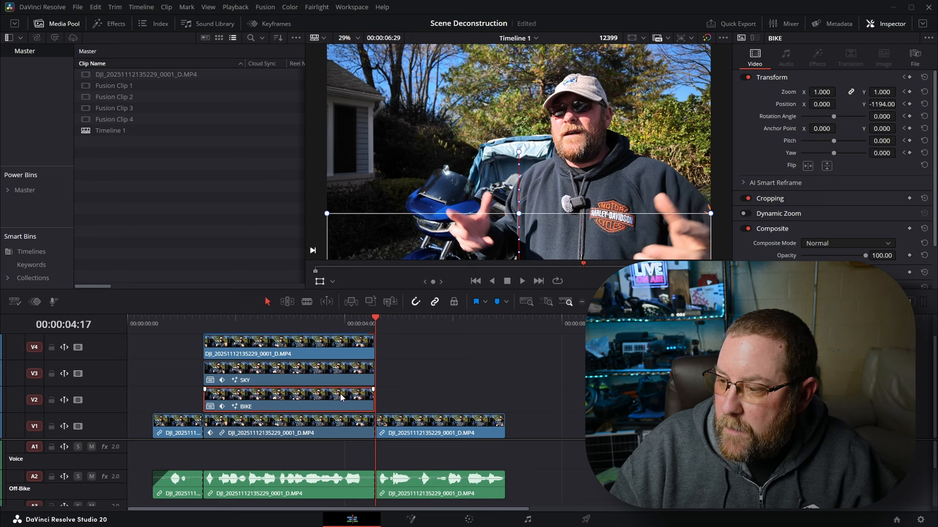
double_click(789, 104)
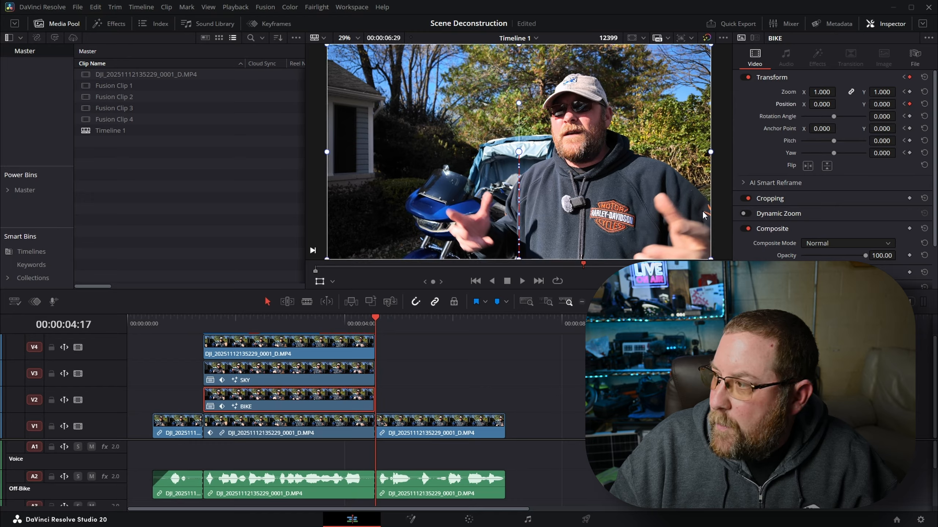
- Add a transform keyframe to the V1 house clip at 00:00:04:06 and reset its Position X to 0 at 00:00:04:17
click(903, 77)
click(321, 427)
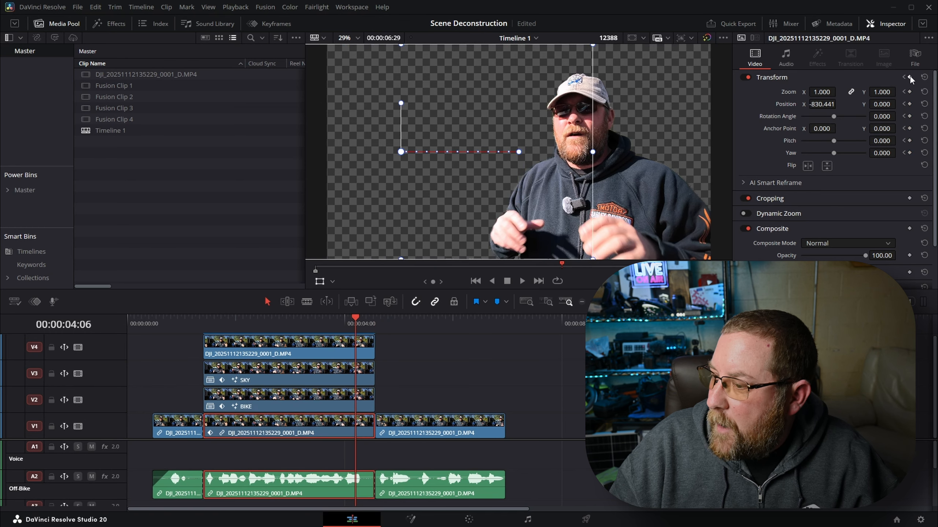
click(375, 325)
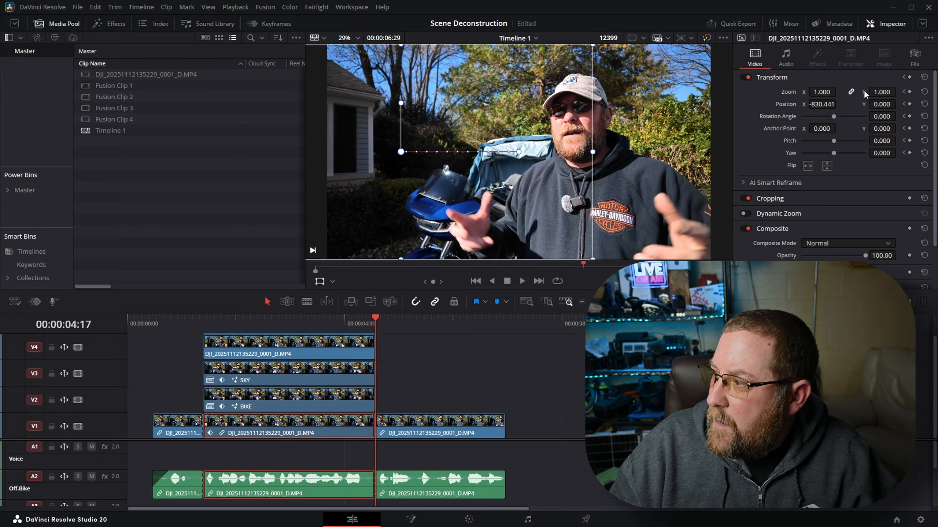
double_click(783, 102)
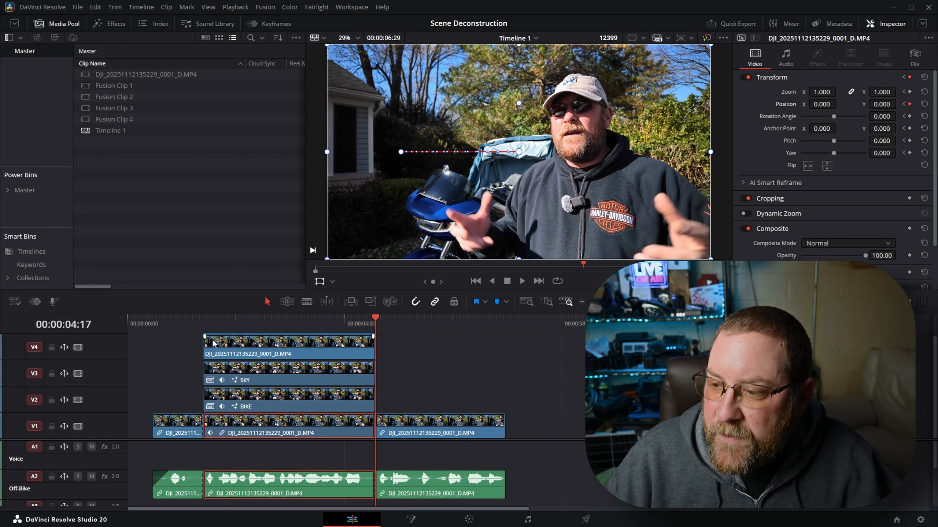
- Display the SKY clip's transform keyframes as curves, with the playhead at the clip's start at 00:00:01:12
click(202, 329)
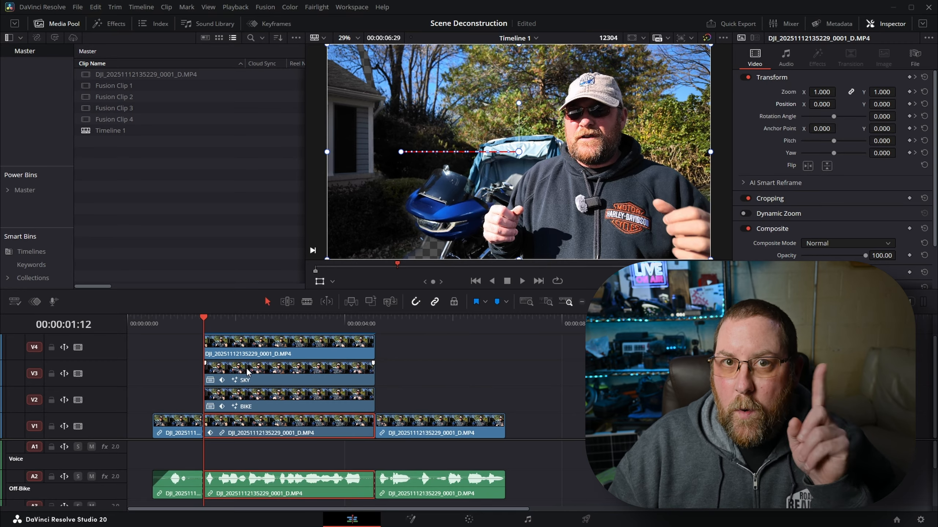
click(299, 375)
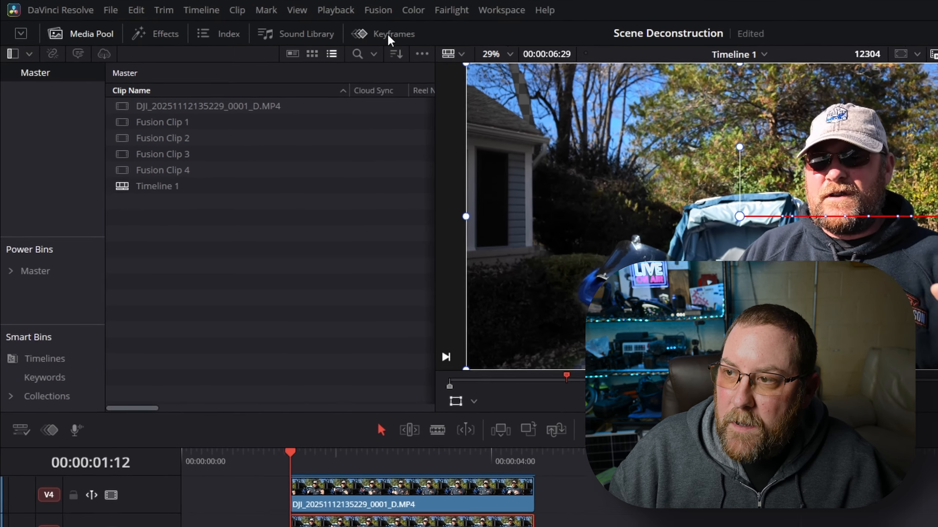
click(273, 24)
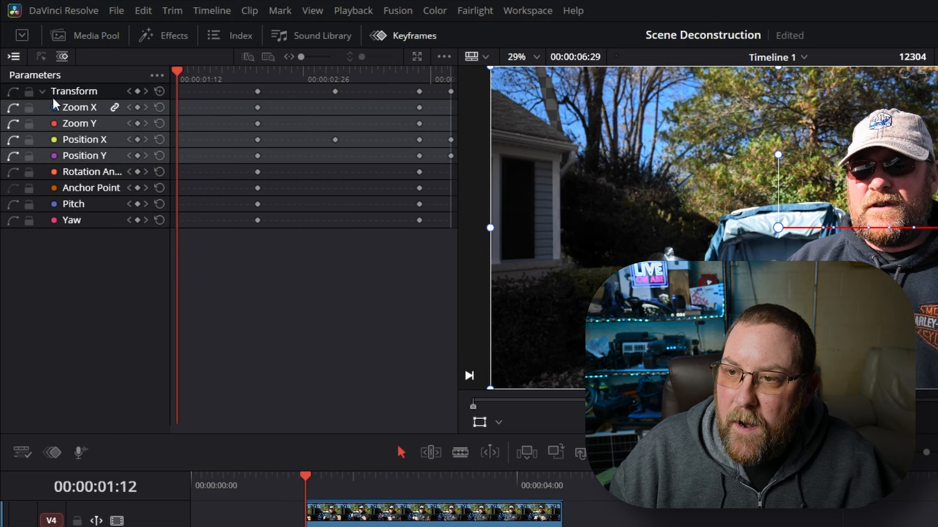
click(40, 56)
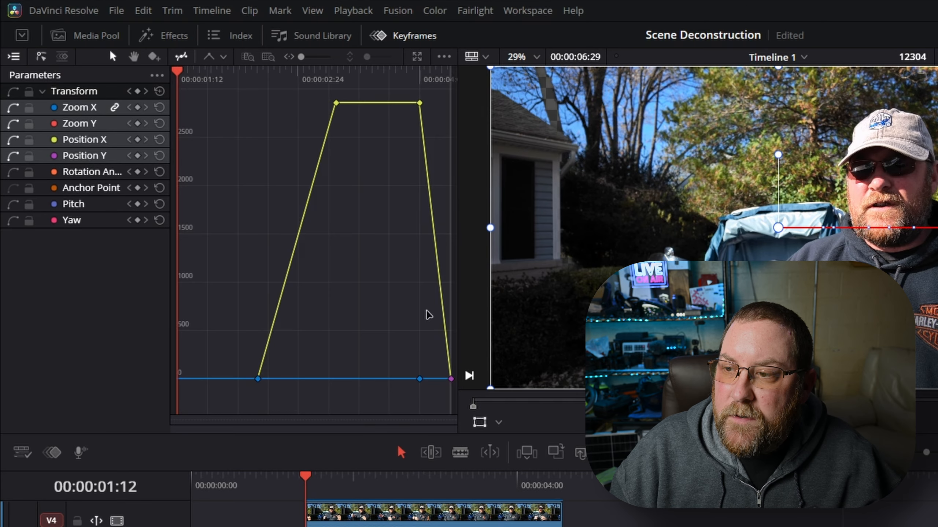
- Apply Ease In and Out to all of the SKY clip's transform keyframes
click(365, 219)
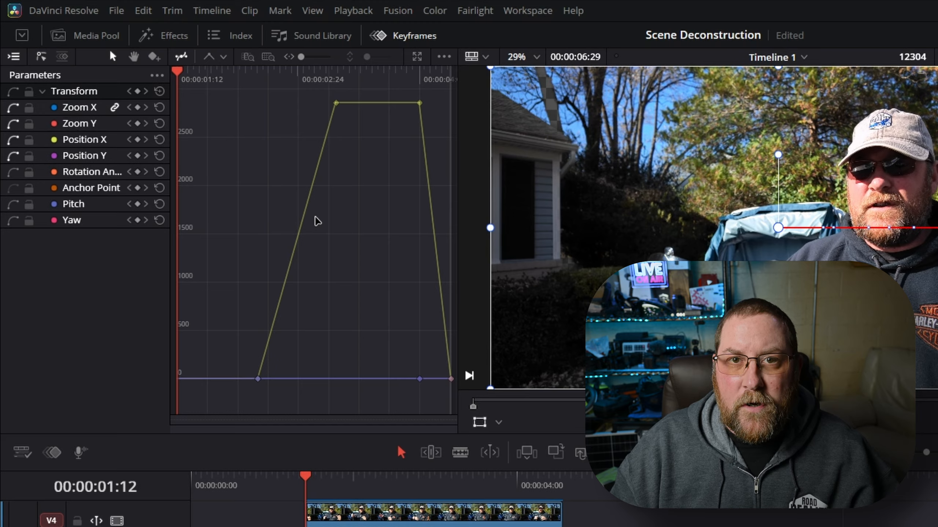
key(ctrl+a)
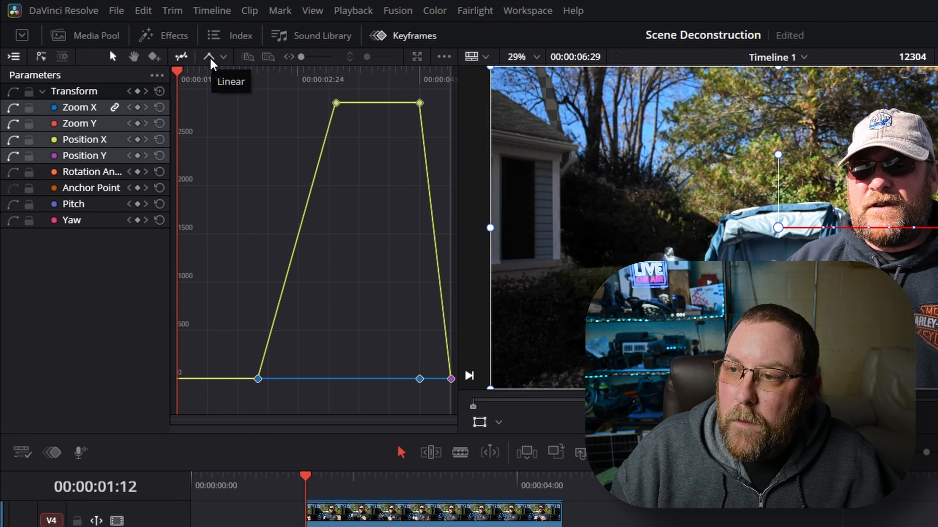
click(223, 57)
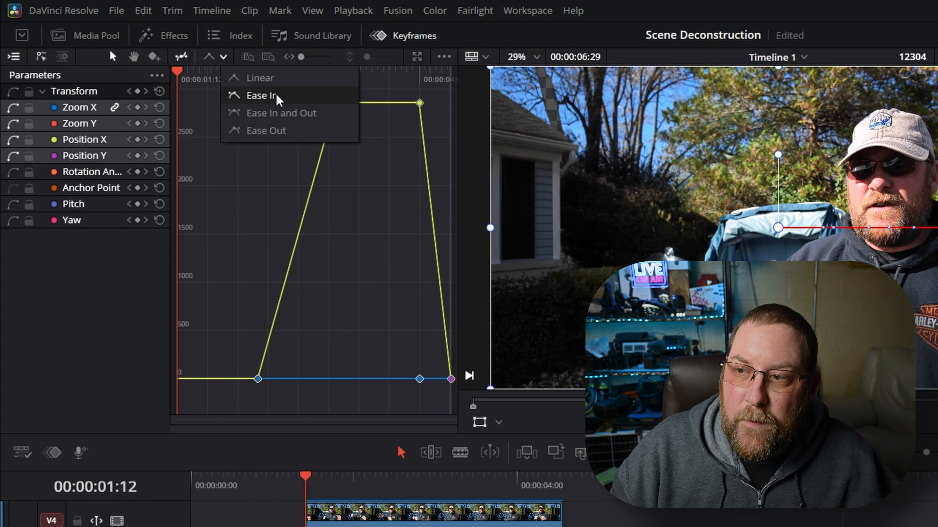
click(282, 119)
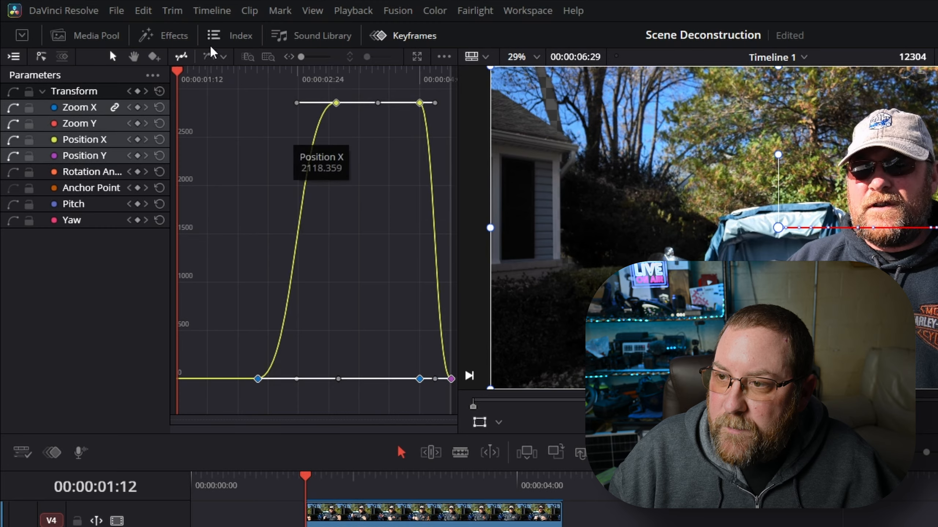
- Try Ease In on the SKY clip's keyframes, and switch them back to Ease In and Out
click(223, 57)
click(261, 98)
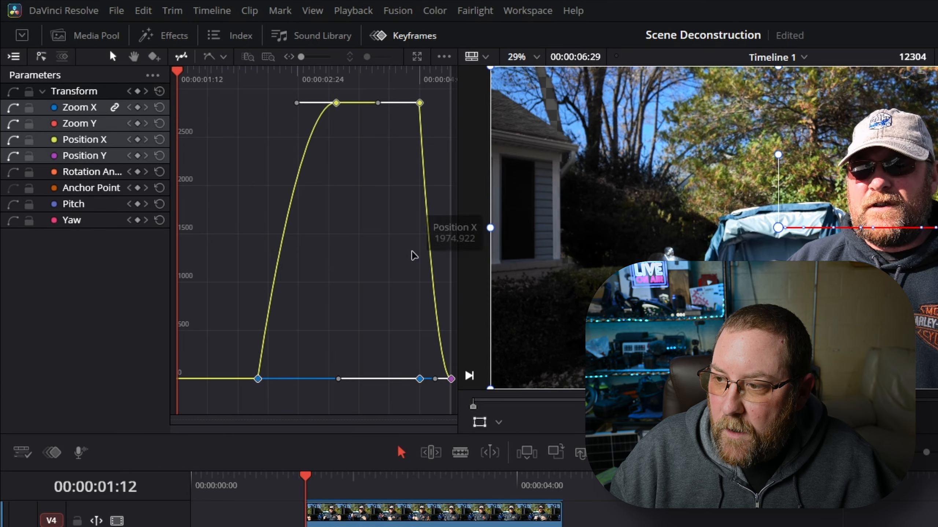
click(224, 57)
click(266, 114)
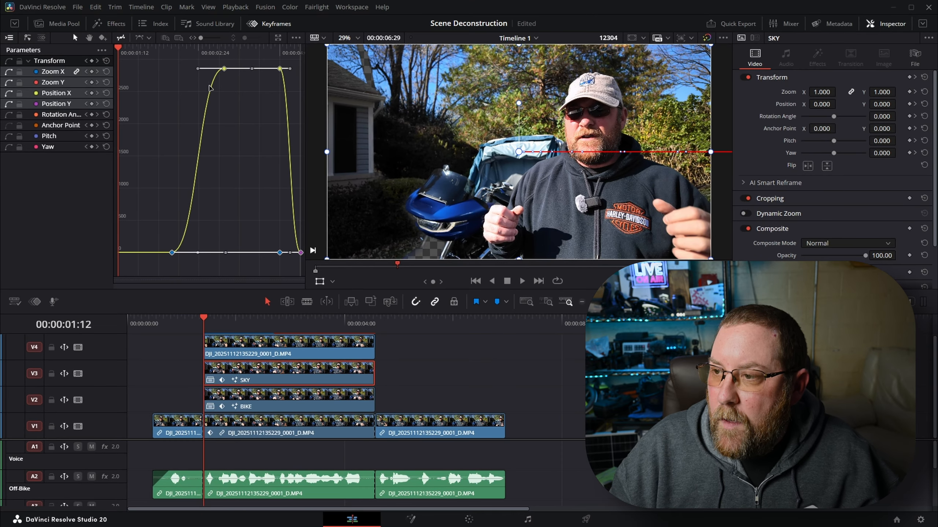
- Apply Ease In and Out to all of the BIKE clip's transform keyframes
click(254, 406)
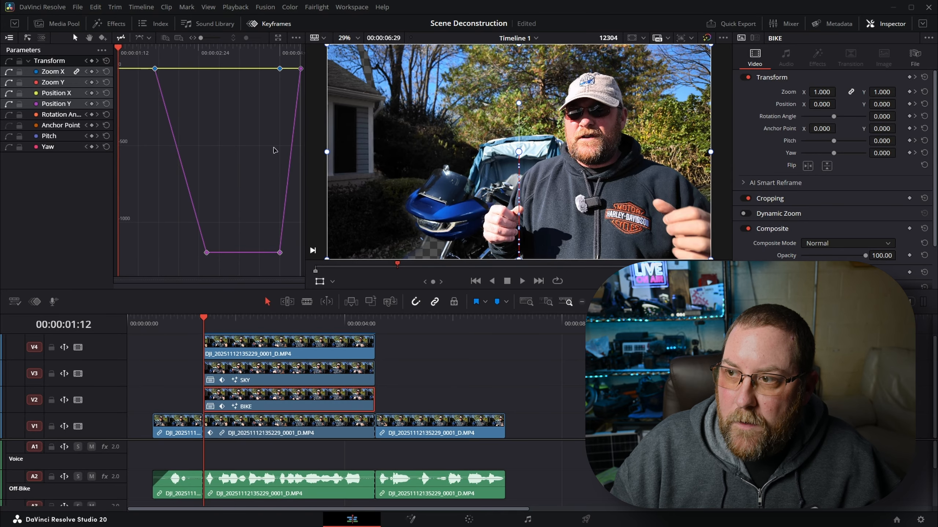
click(225, 148)
key(ctrl+a)
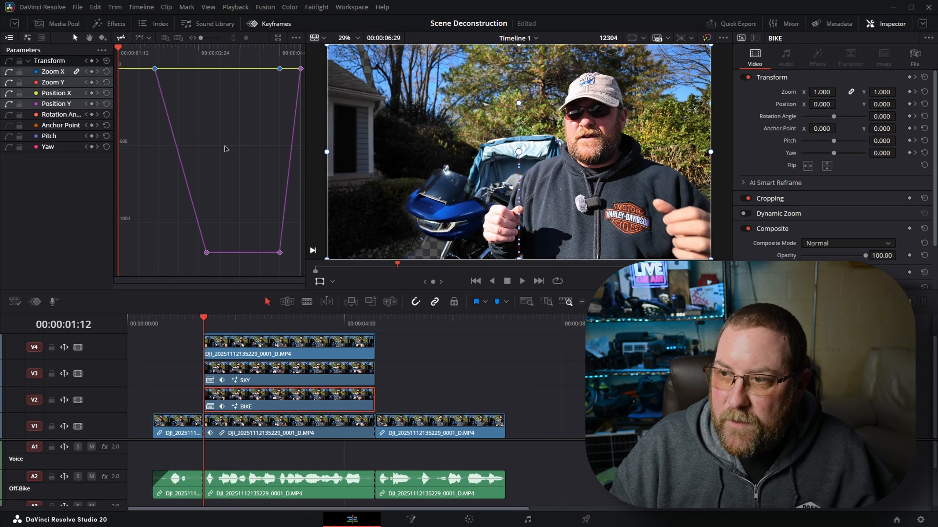
click(140, 37)
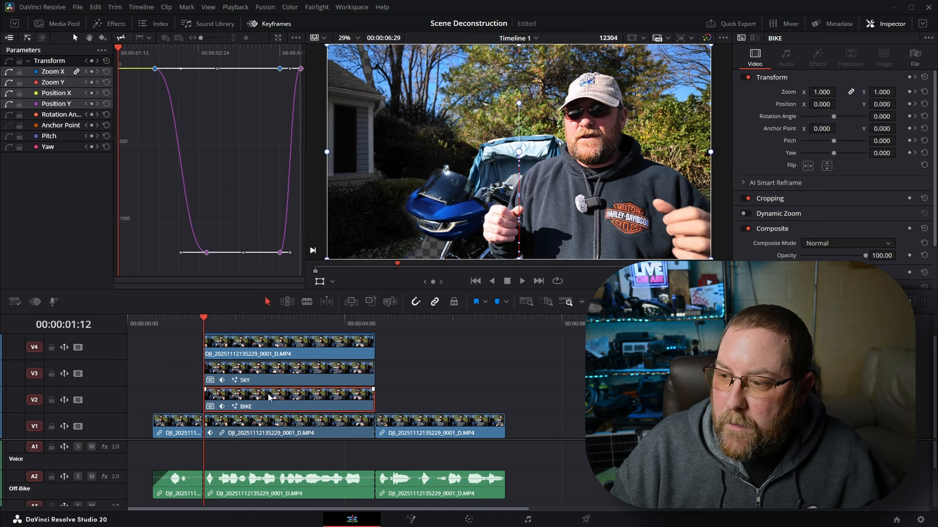
- Apply Ease In and Out to all transform keyframes of the middle house clip on V1
click(266, 425)
click(228, 165)
key(ctrl+a)
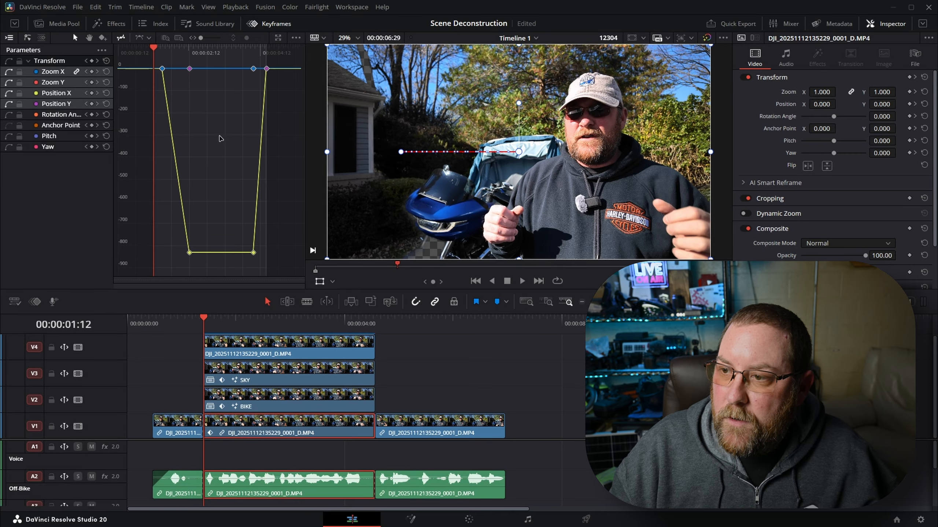
click(139, 38)
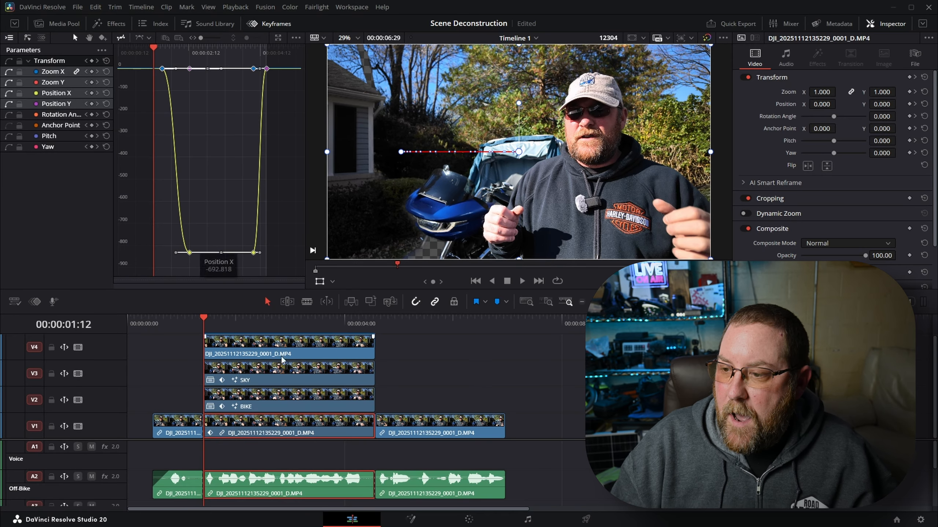
- Deselect the clips and play back the eased deconstruction effect from 00:00:01:12
click(419, 386)
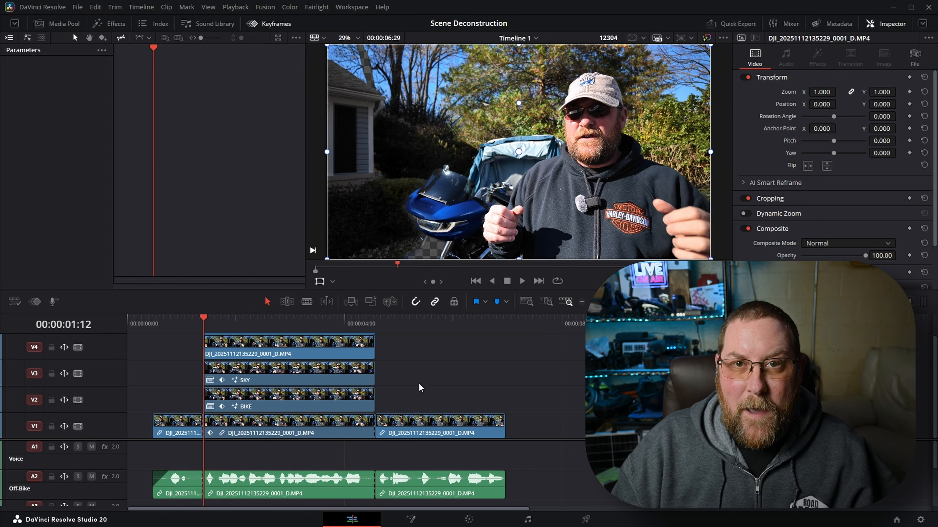
key(space)
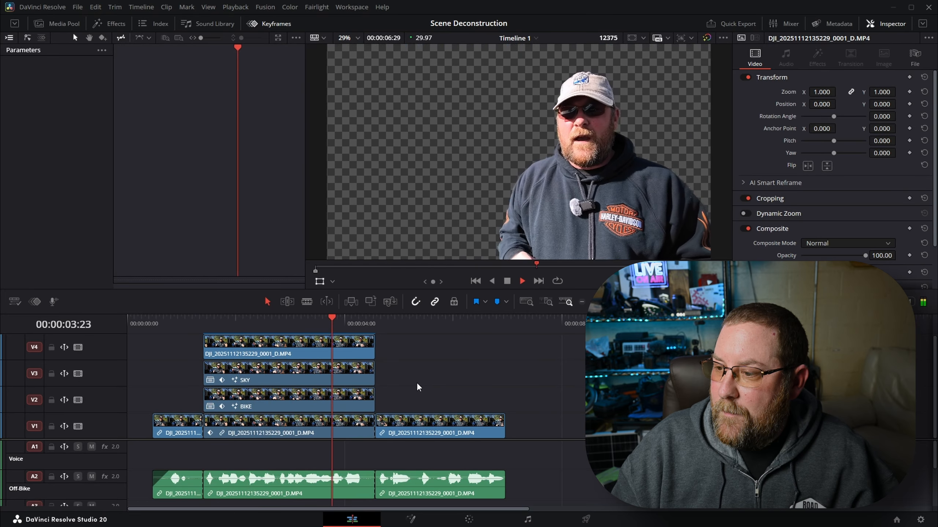
key(space)
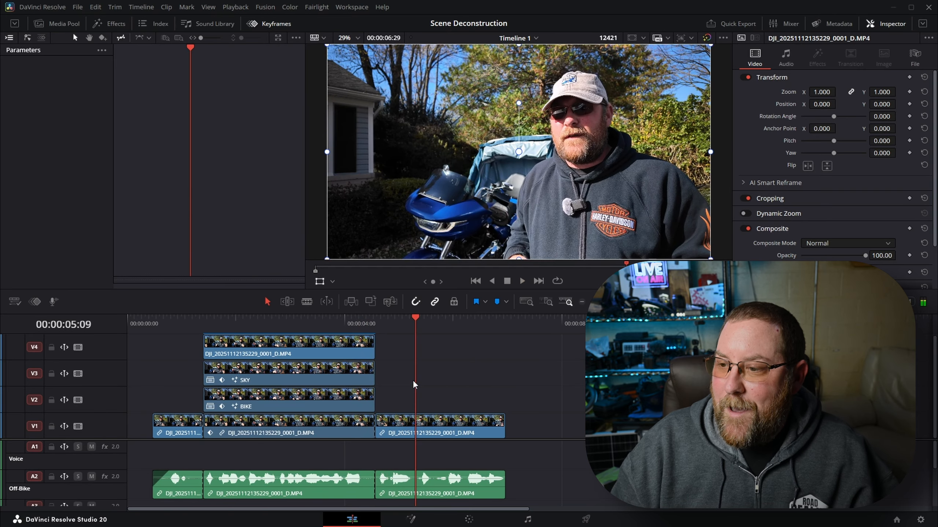
- Mark an in point just before the layered clips and an out point at 00:00:04:22, and play that range in a loop
drag(206, 321, 203, 321)
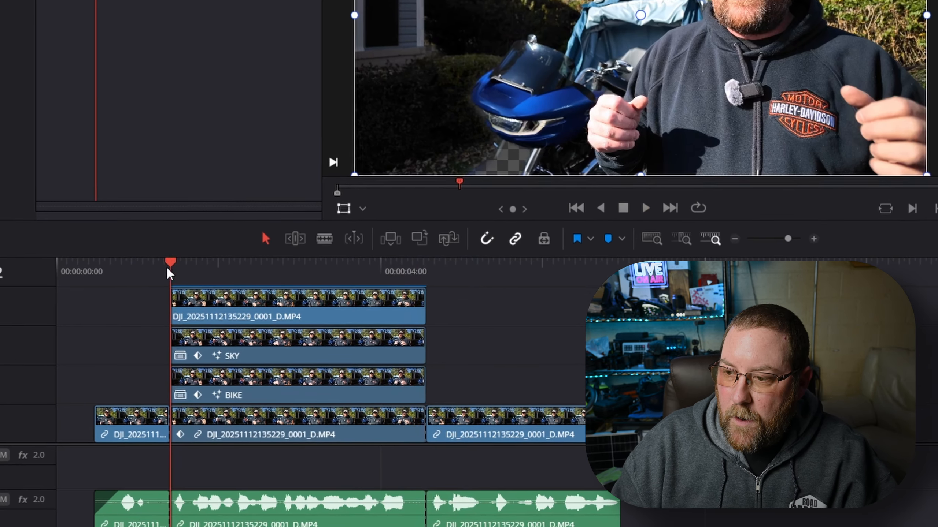
click(196, 325)
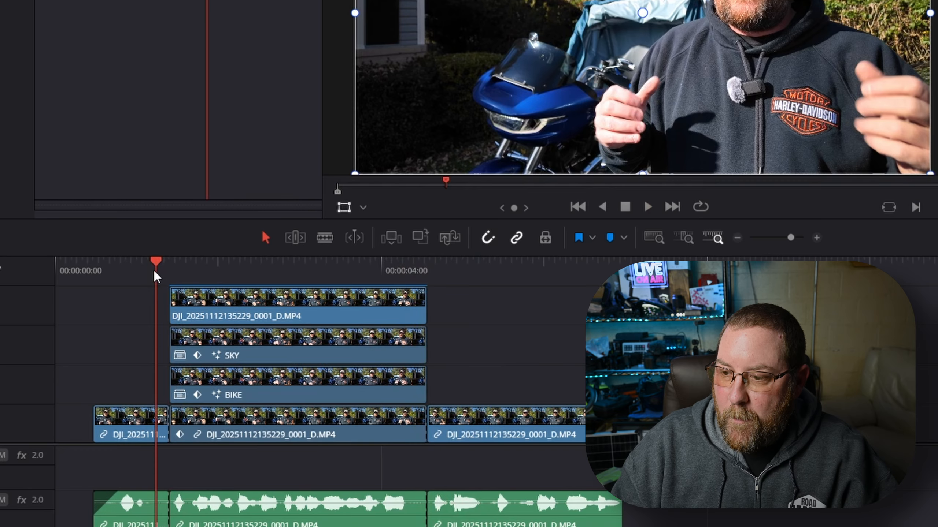
key(i)
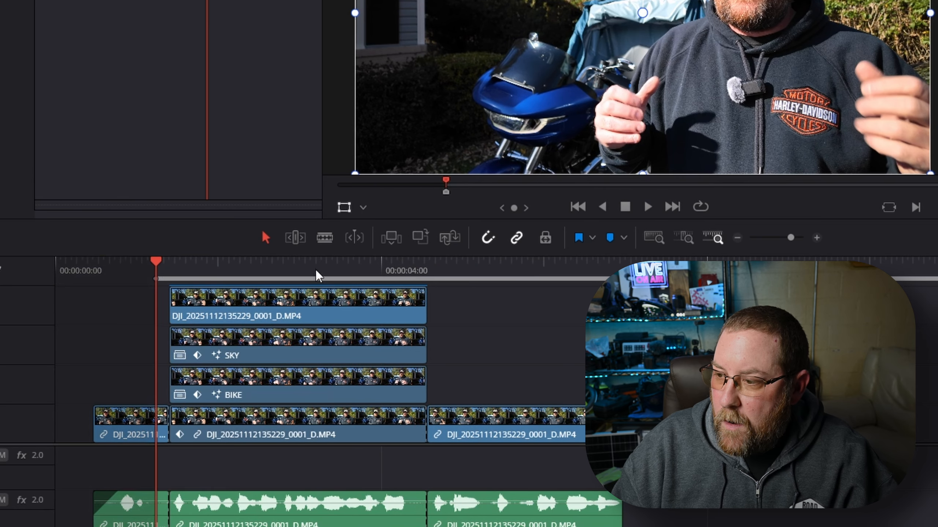
click(441, 271)
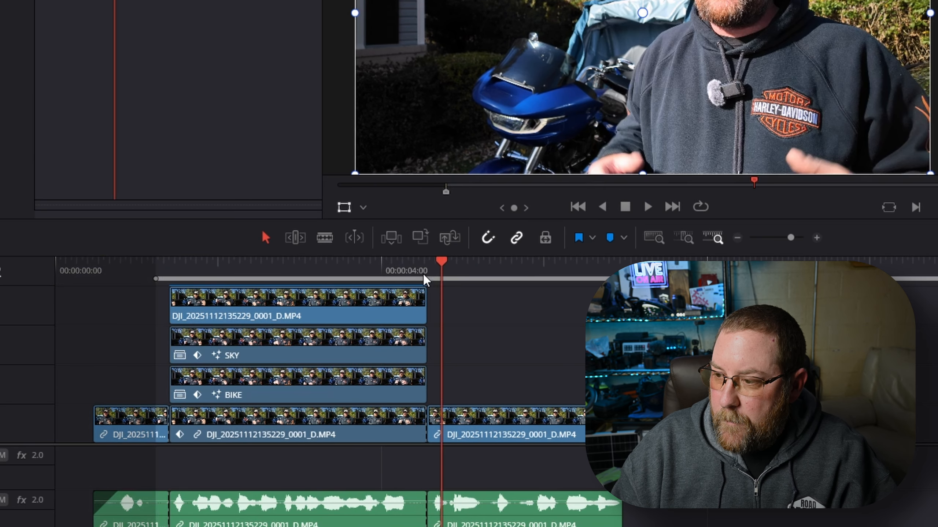
key(o)
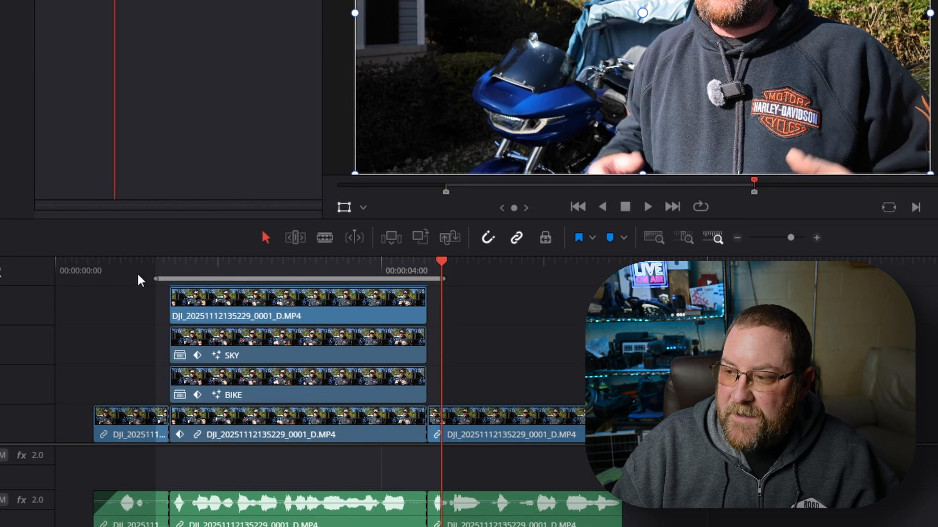
click(700, 208)
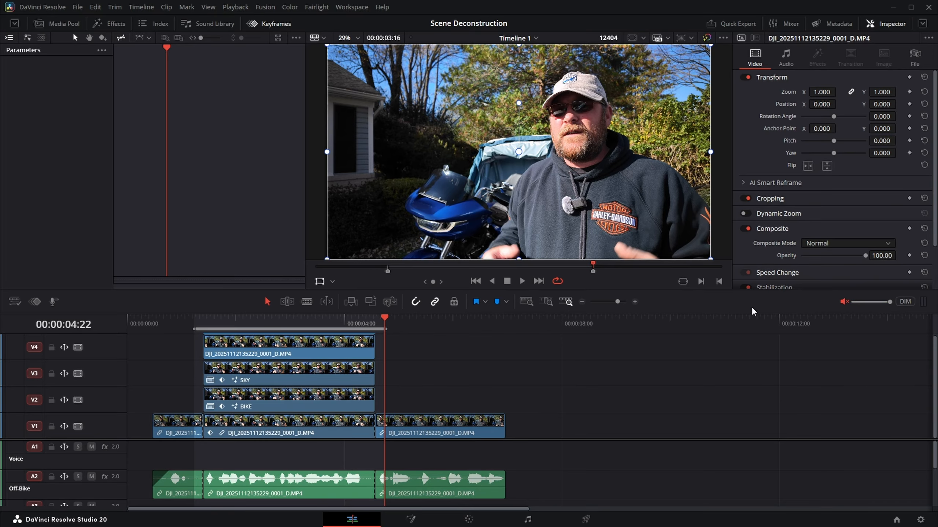
key(space)
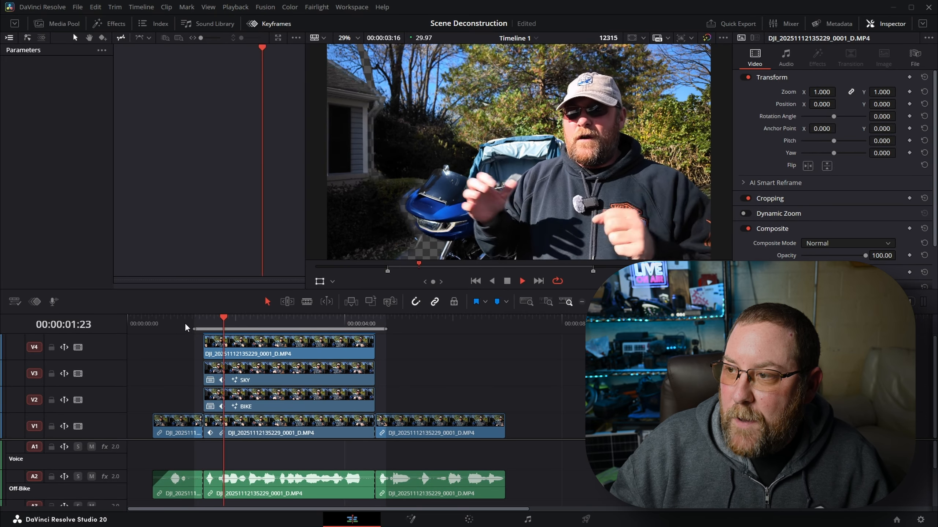